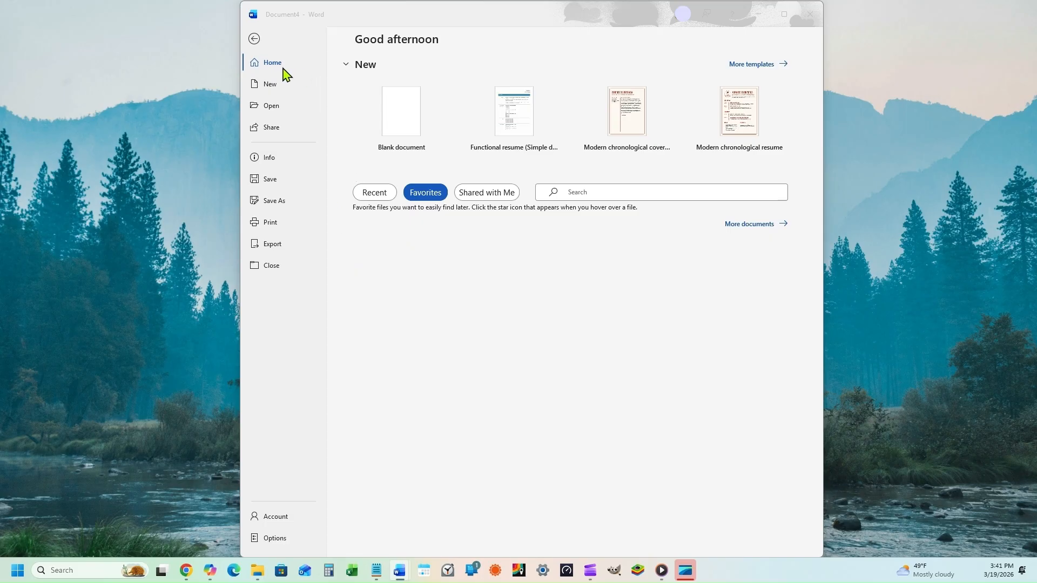
Step: Paste 'FUNCTIONAL RESUME' into the New page's template search box
left_click(270, 86)
left_click(270, 86)
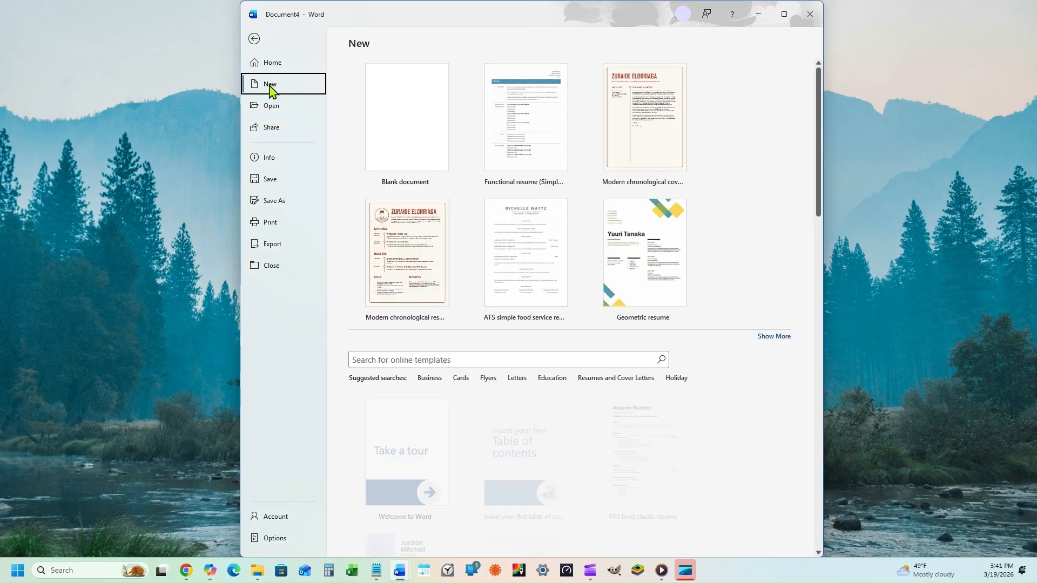
right_click(366, 359)
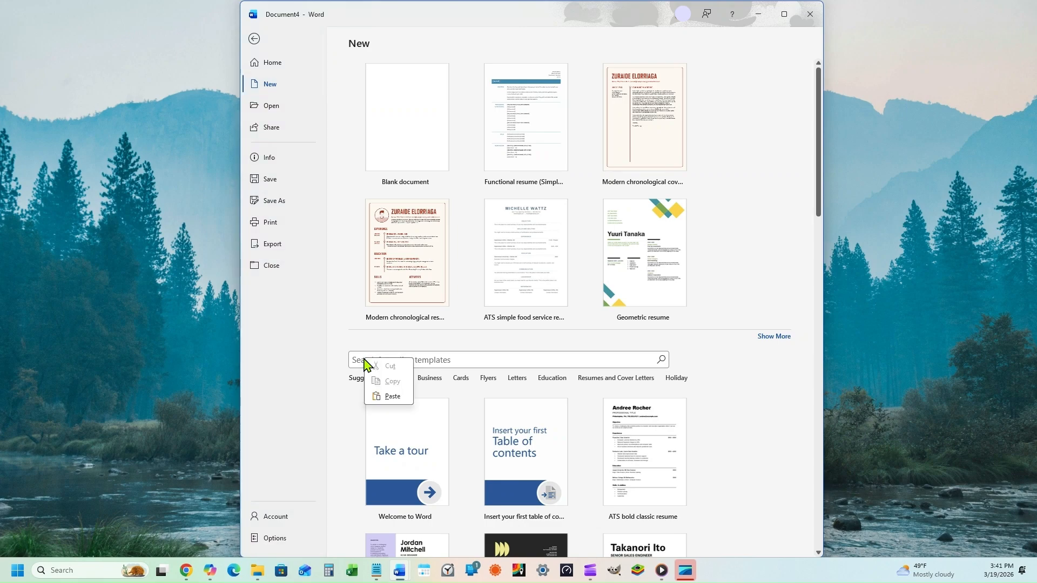
key("Escape")
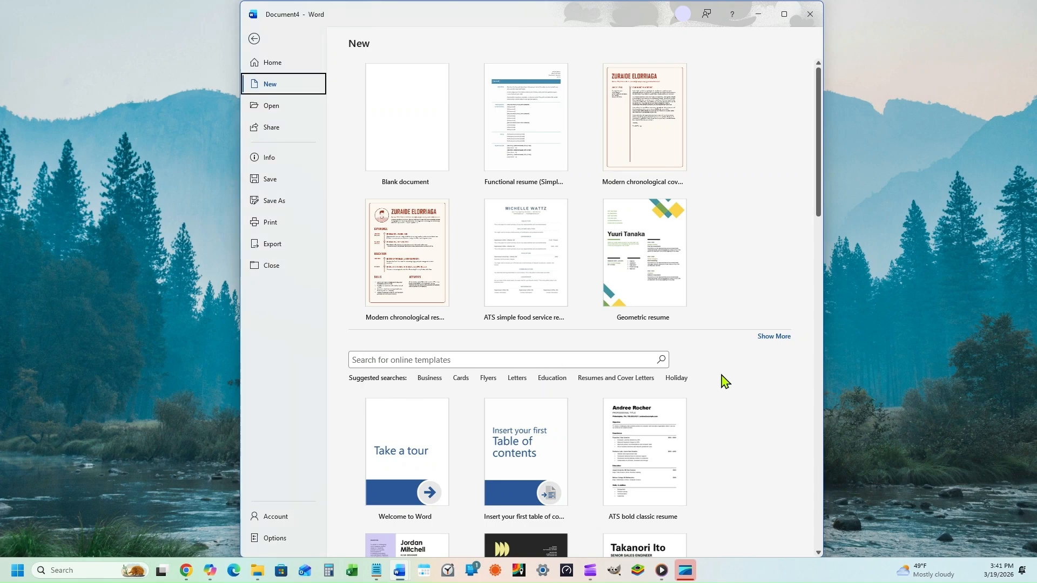
right_click(365, 362)
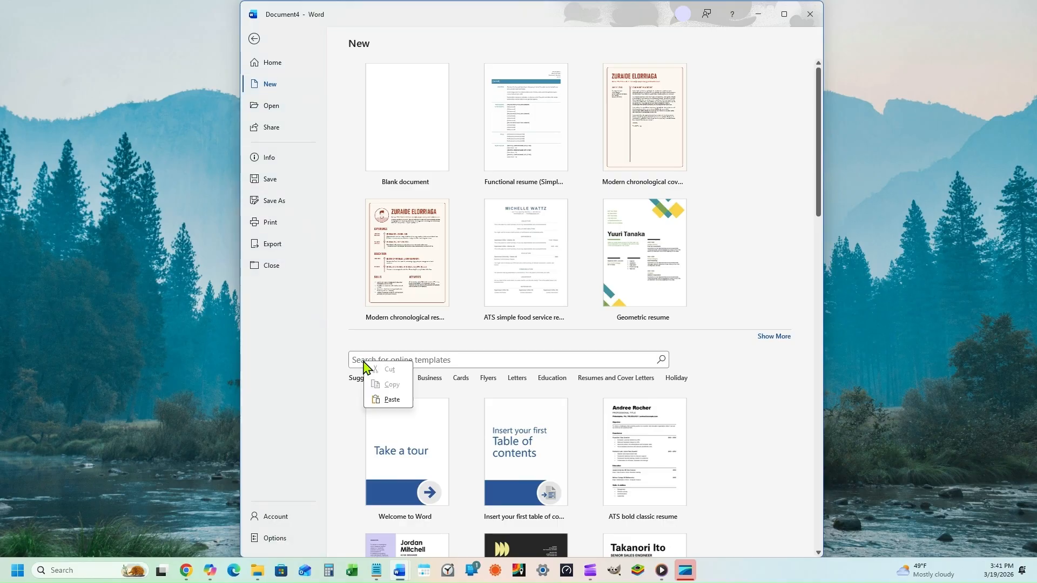
left_click(393, 400)
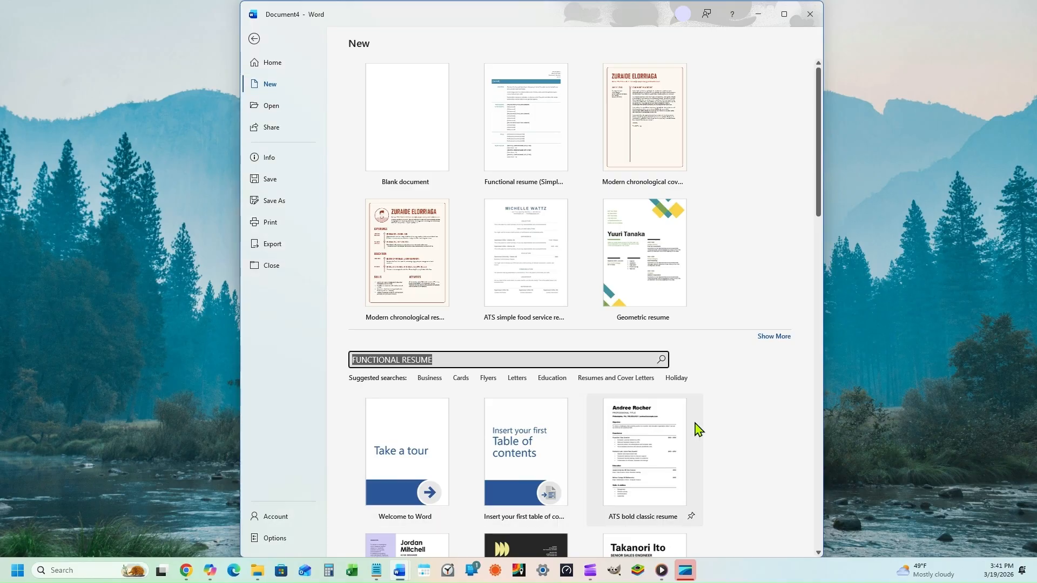
Step: Search the templates and preview the Functional resume (Simple design) template
left_click(661, 360)
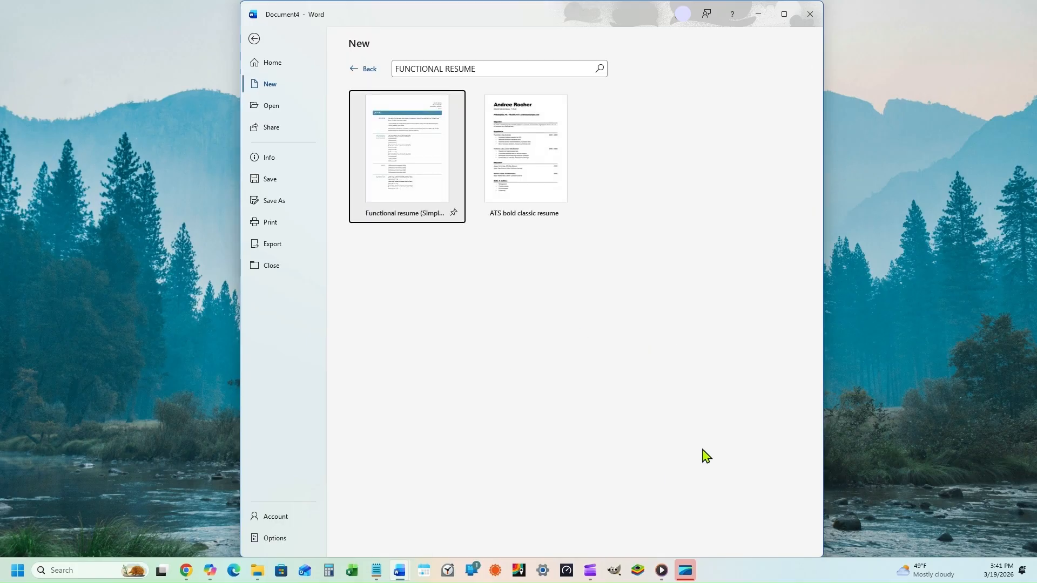
left_click(414, 184)
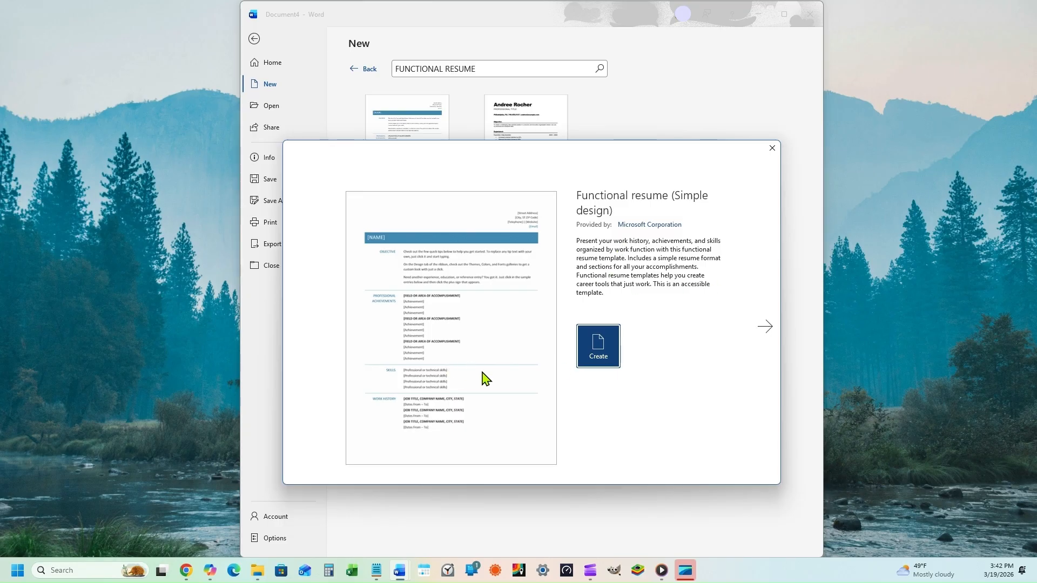
left_click(773, 149)
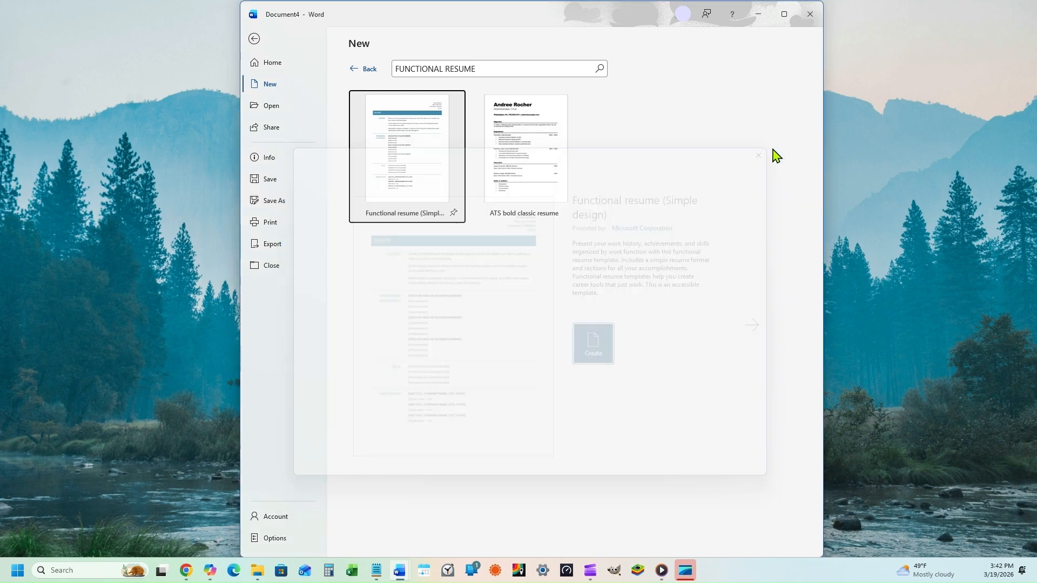
Step: Return from the template gallery to the new resume document and scroll through it
left_click(255, 39)
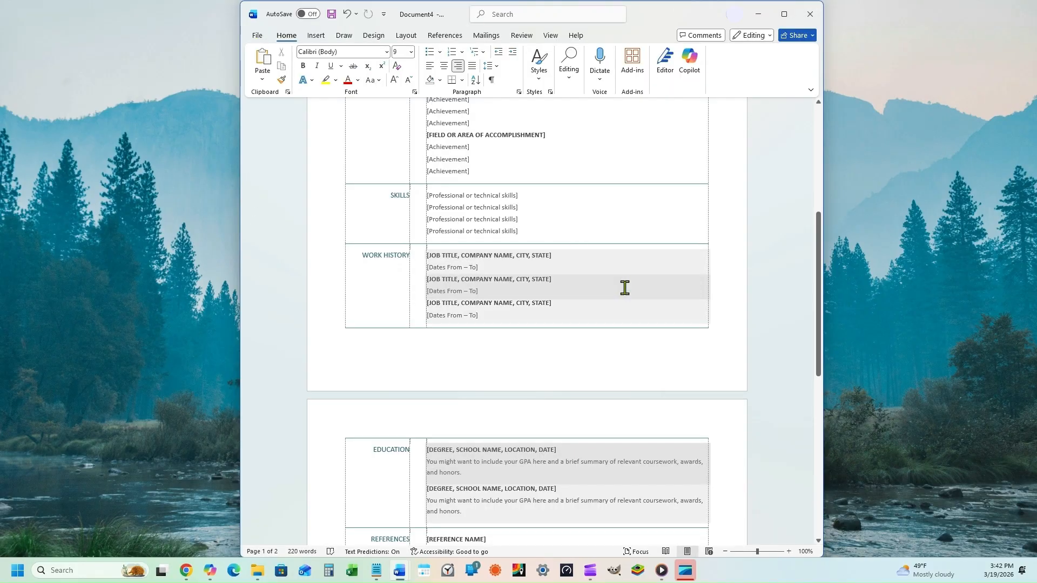
scroll(625, 288, "up", 10)
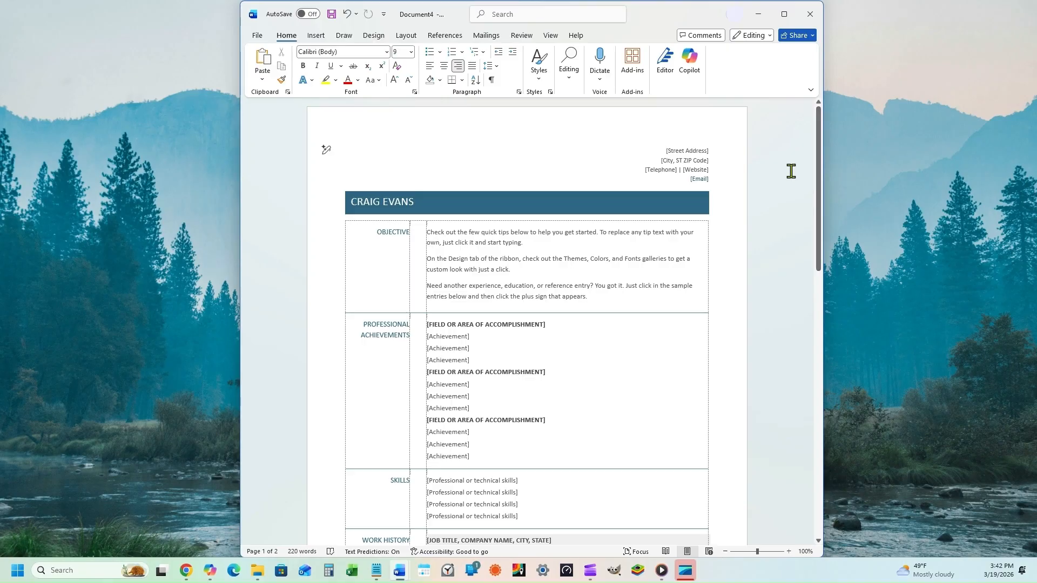
scroll(776, 276, "down", 8)
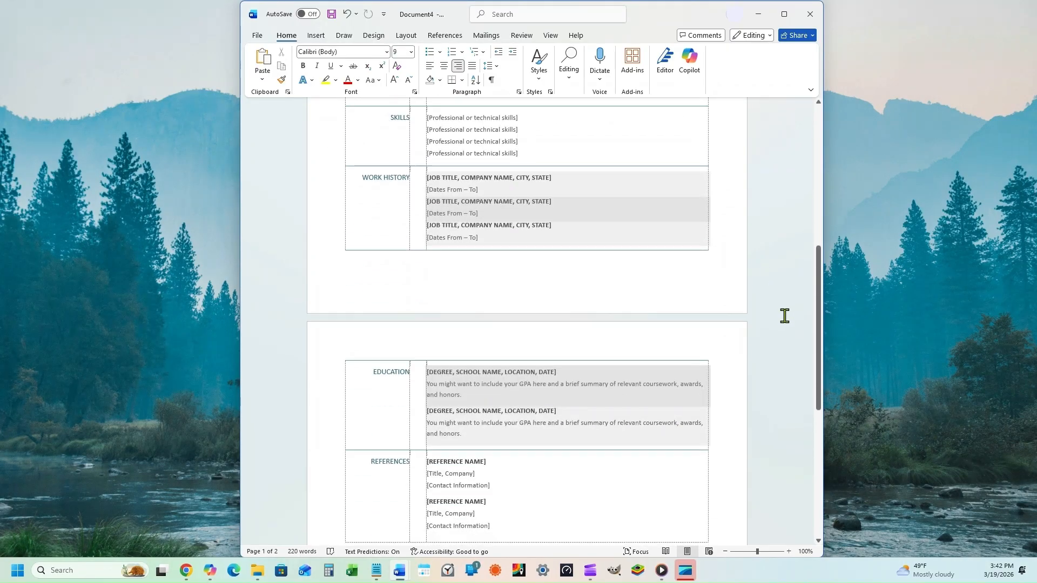
scroll(784, 316, "up", 7)
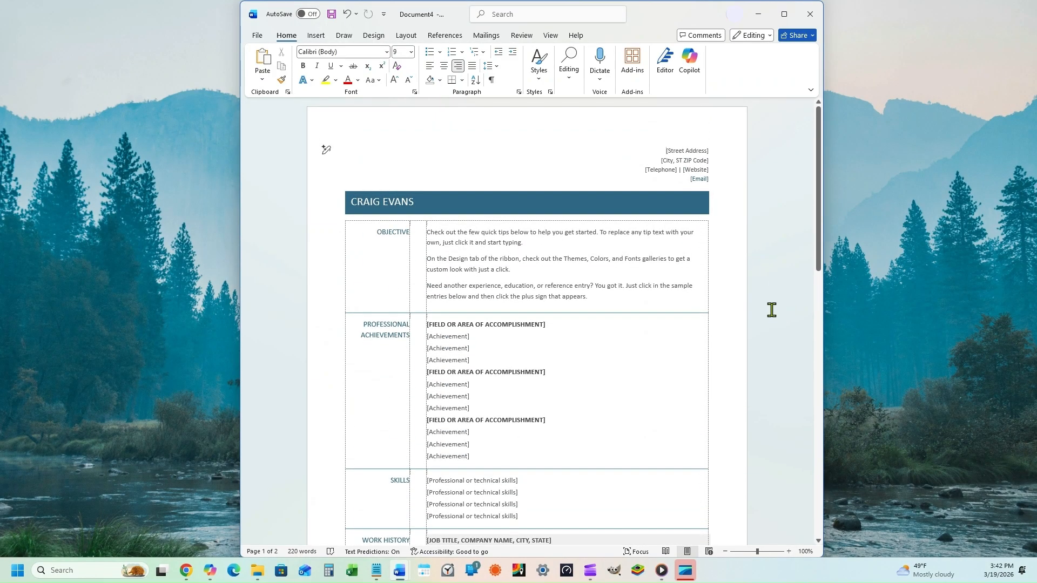
Step: Fill in the street address and the city, state and ZIP placeholders
left_click(683, 152)
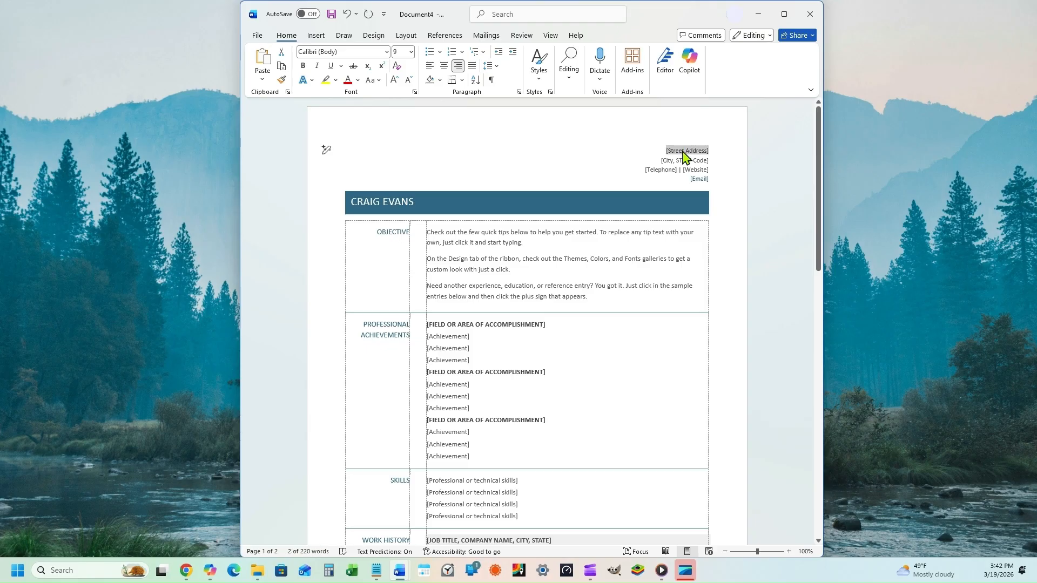
type("123 Oakridge Avenue")
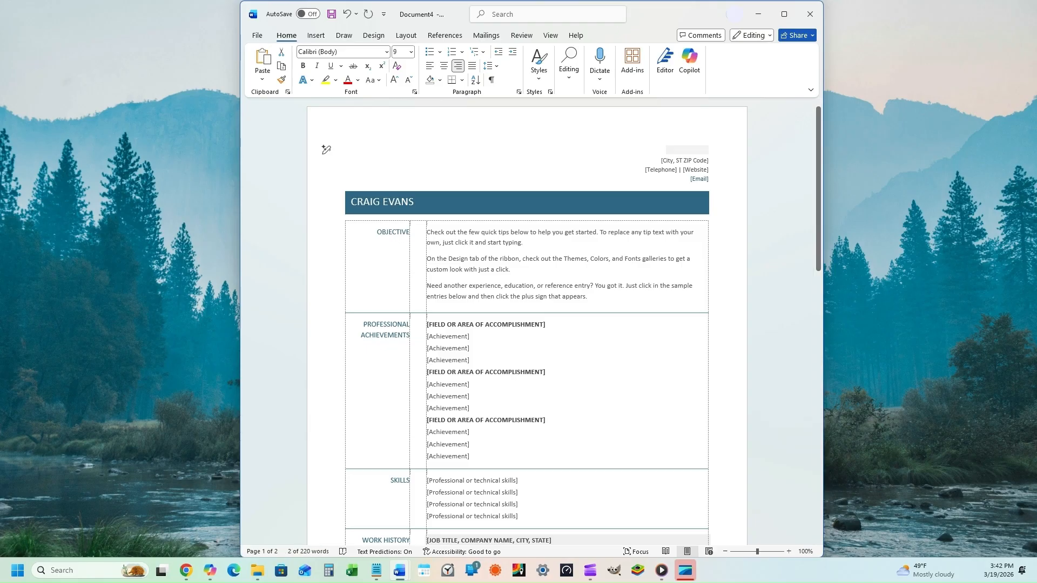
left_click(680, 161)
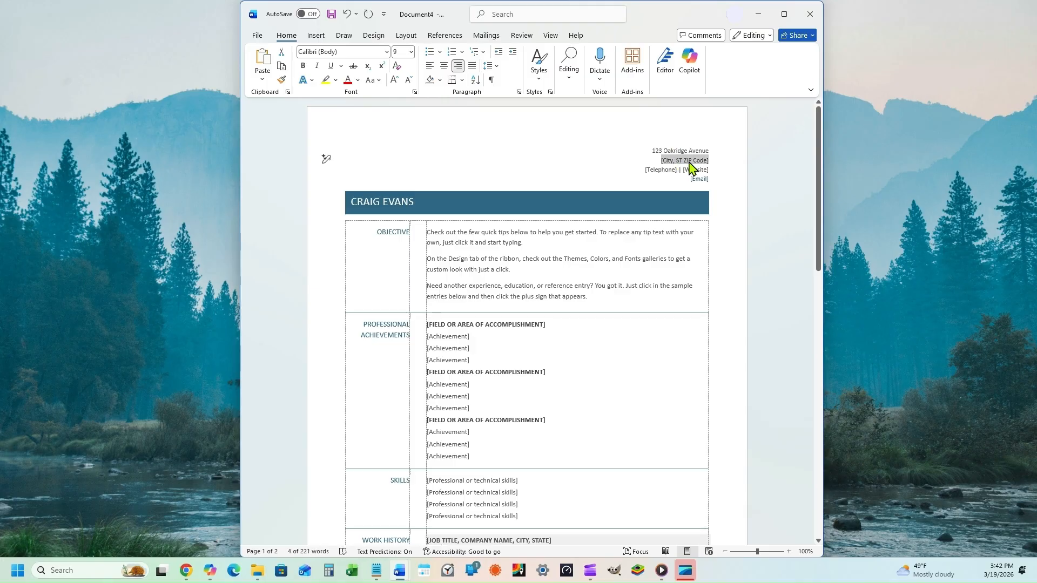
type("Antioch, TN 37012")
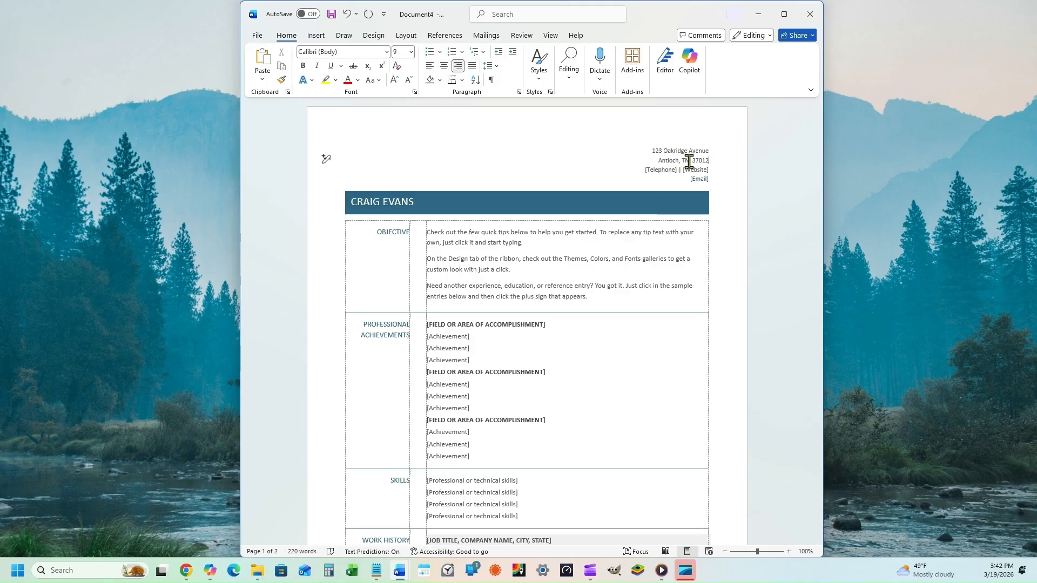
left_click(688, 160)
type(".")
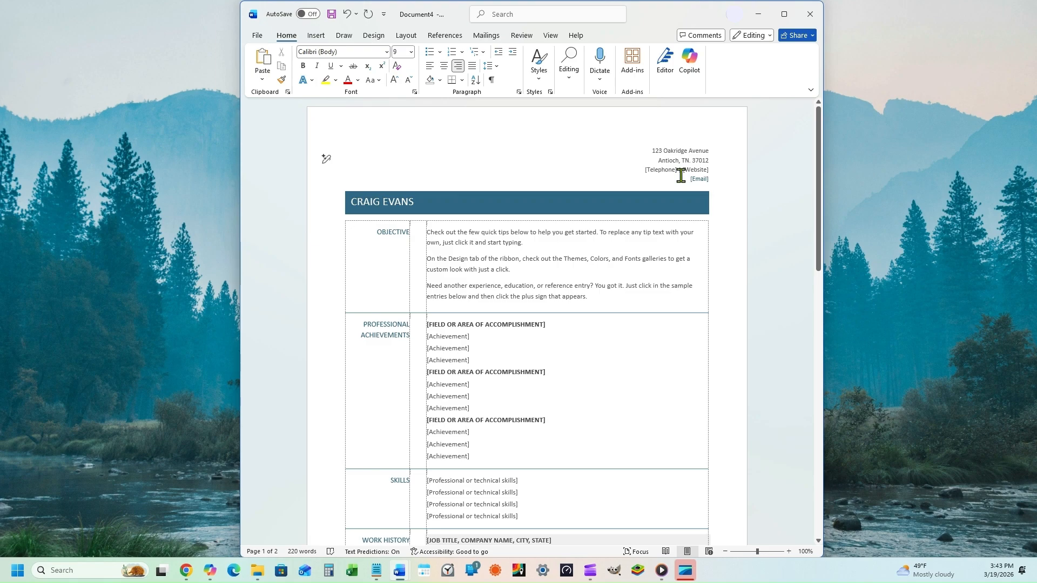
Step: Enter the phone number, website and e-mail address in their contact placeholders
left_click(668, 171)
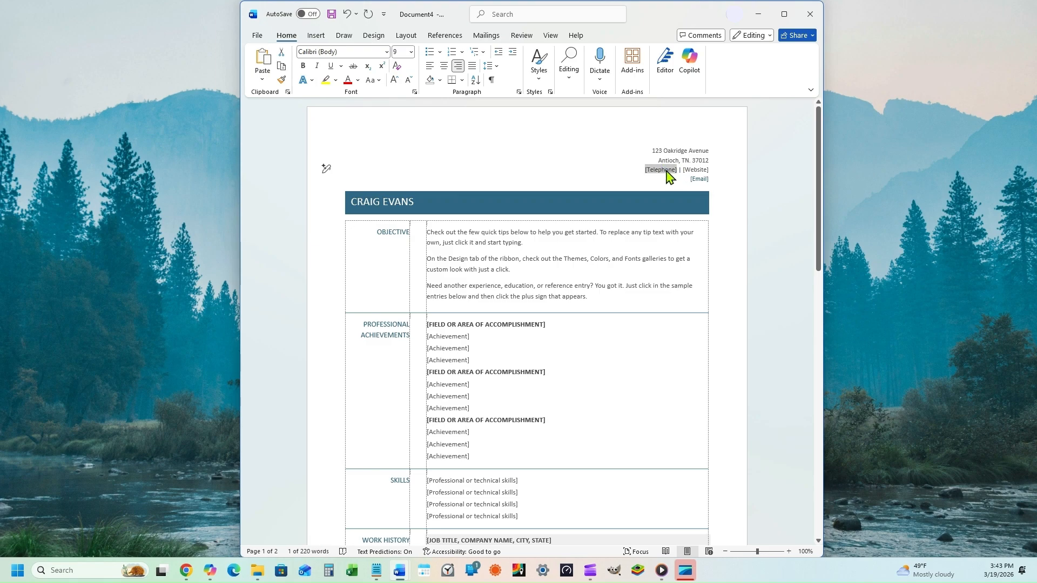
type("555 123 4567")
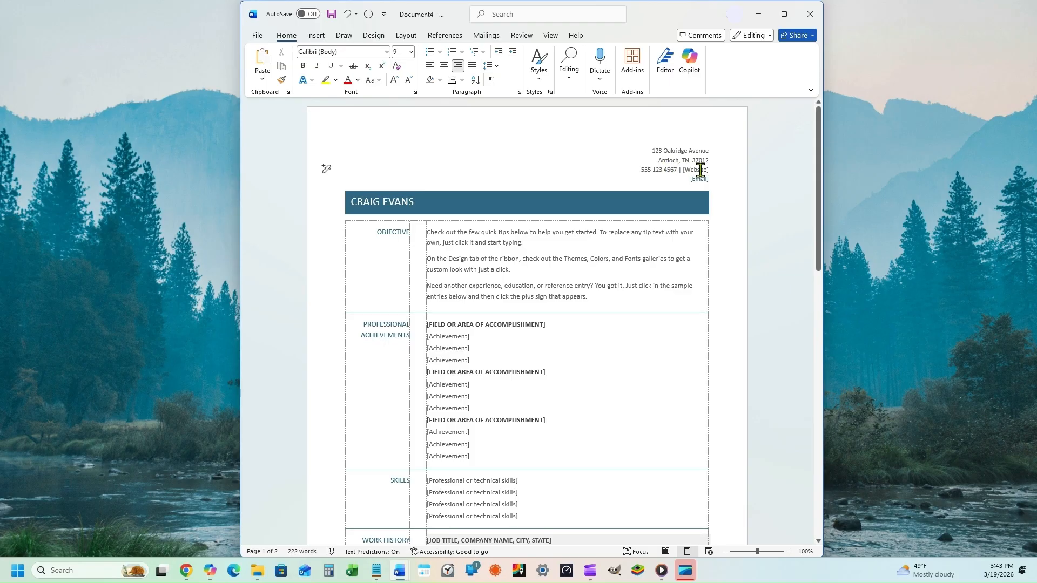
left_click(695, 170)
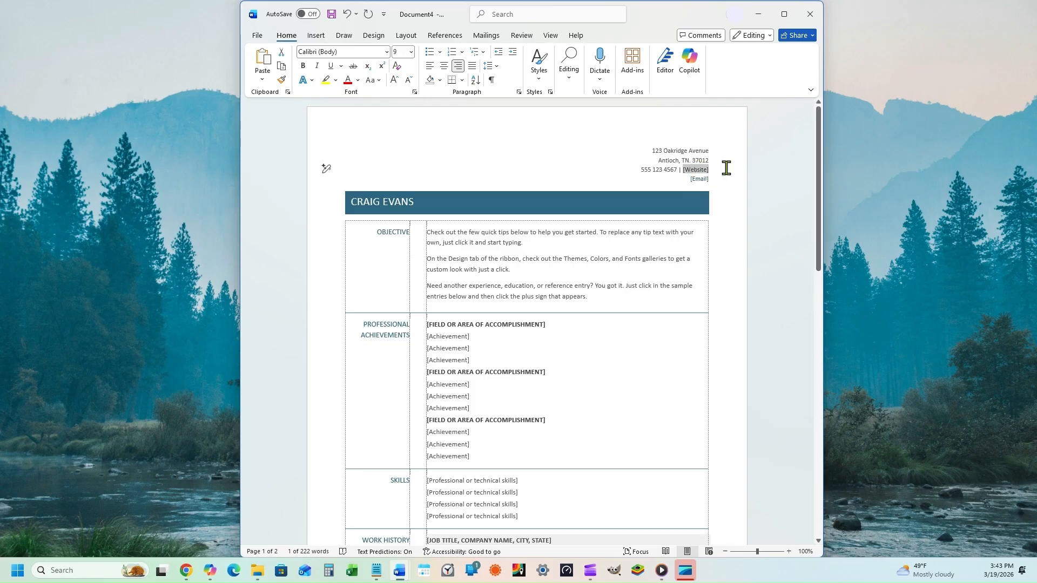
type("T Morgan.com")
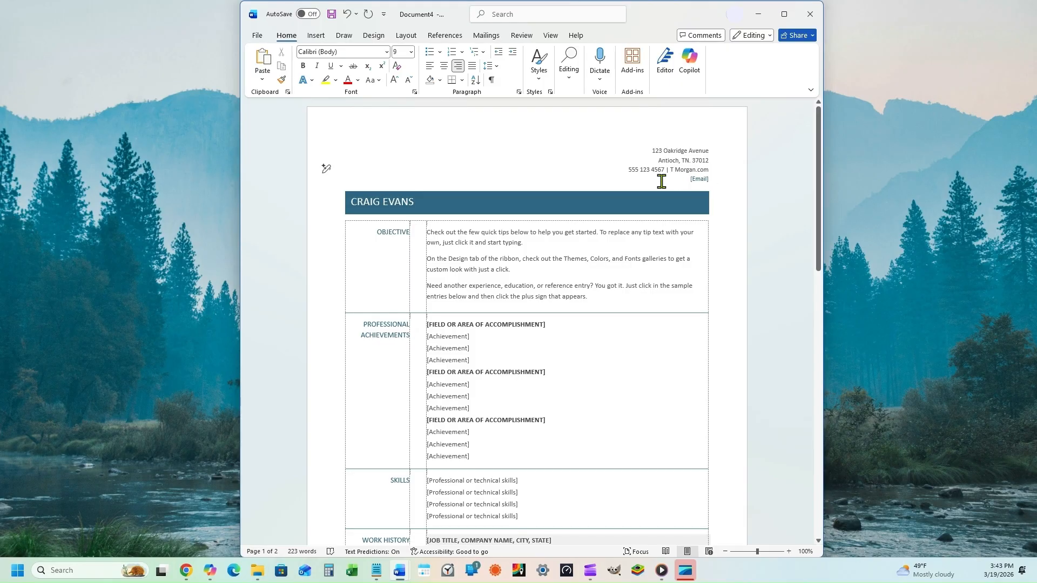
left_click(699, 180)
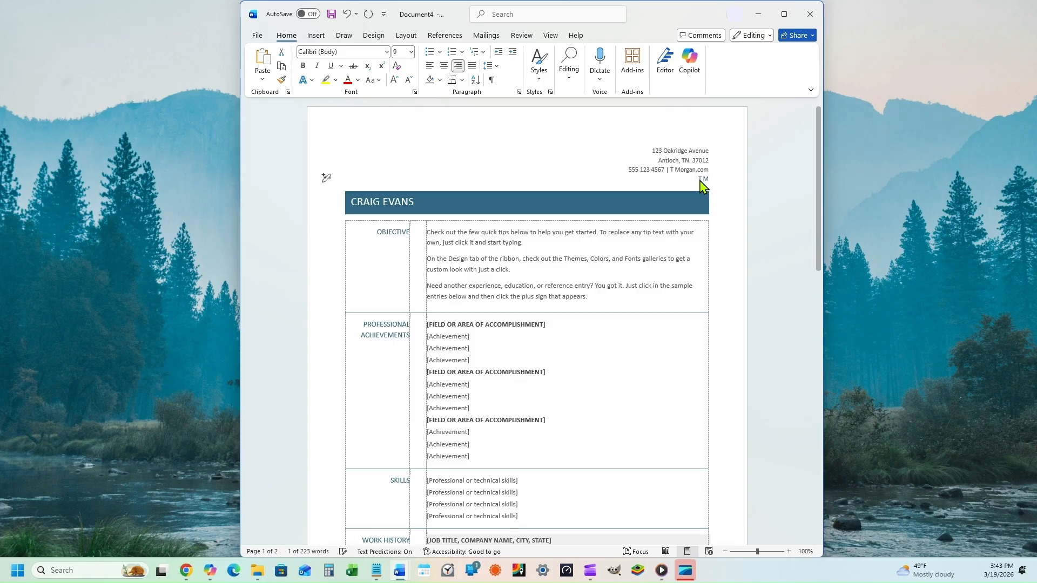
key("ctrl+v")
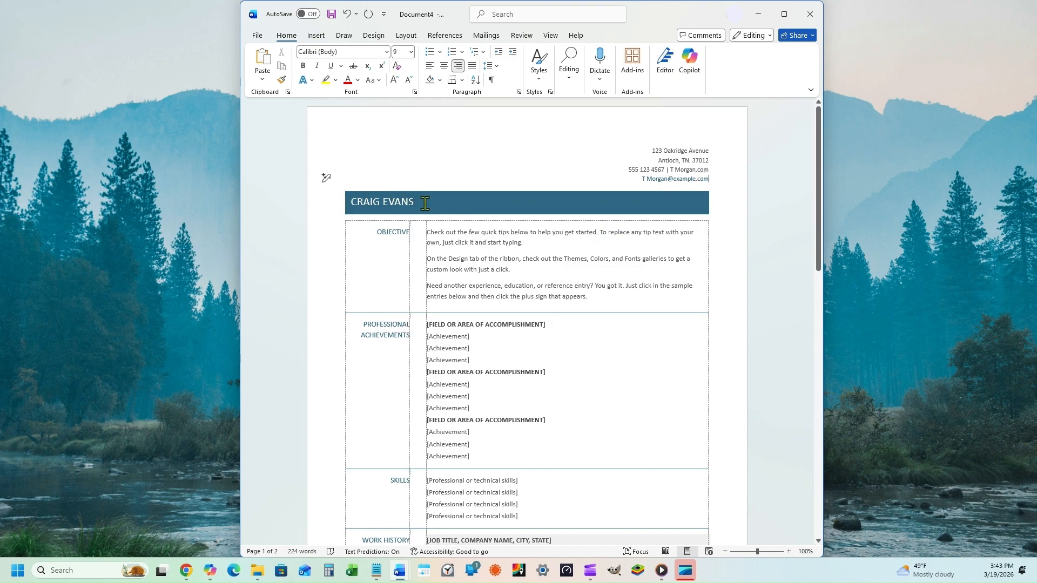
left_click_drag(422, 204, 327, 209)
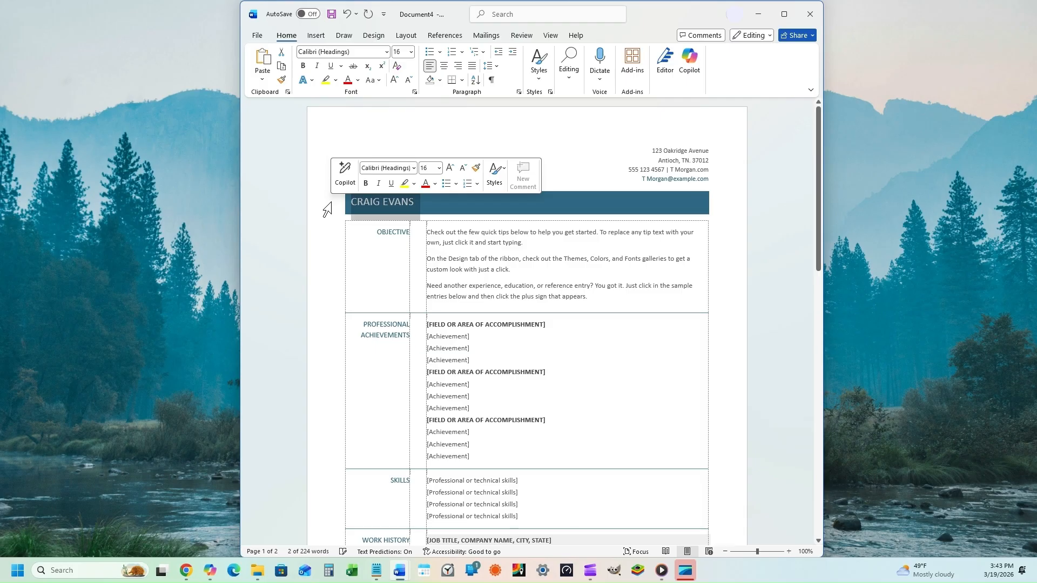
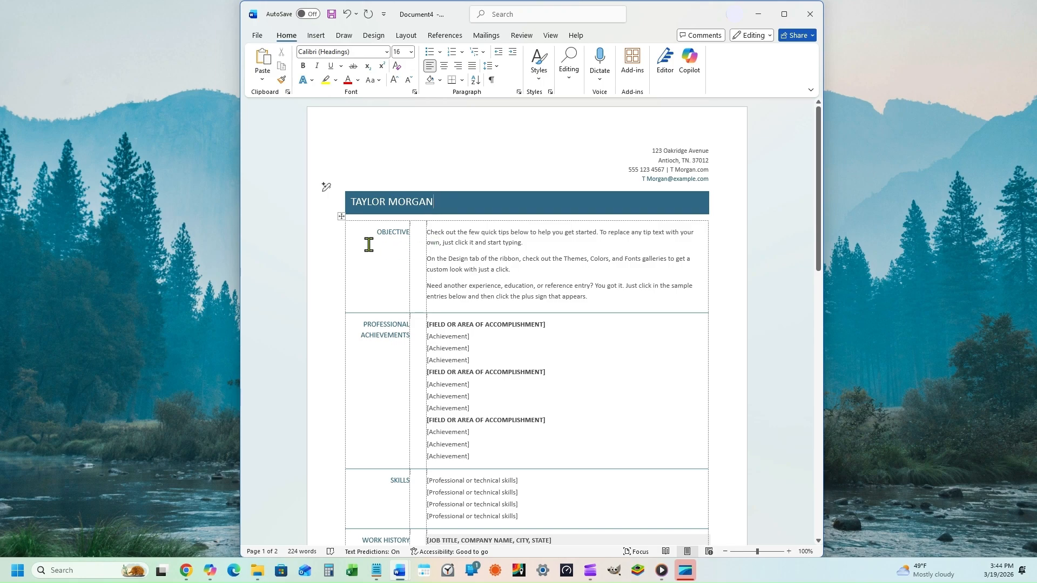
Step: Type the candidate's full name over the sample name in the blue banner
double_click(395, 234)
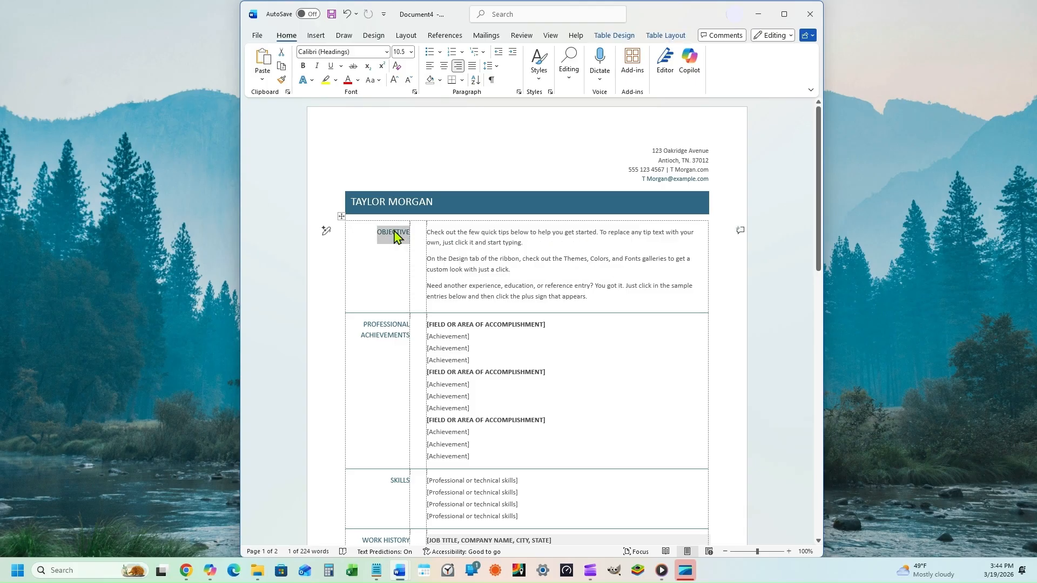
Step: Rename the Objective heading to SUMMARY and write a summary starting 'Dedicated administrative professional'
type("SUMMARY")
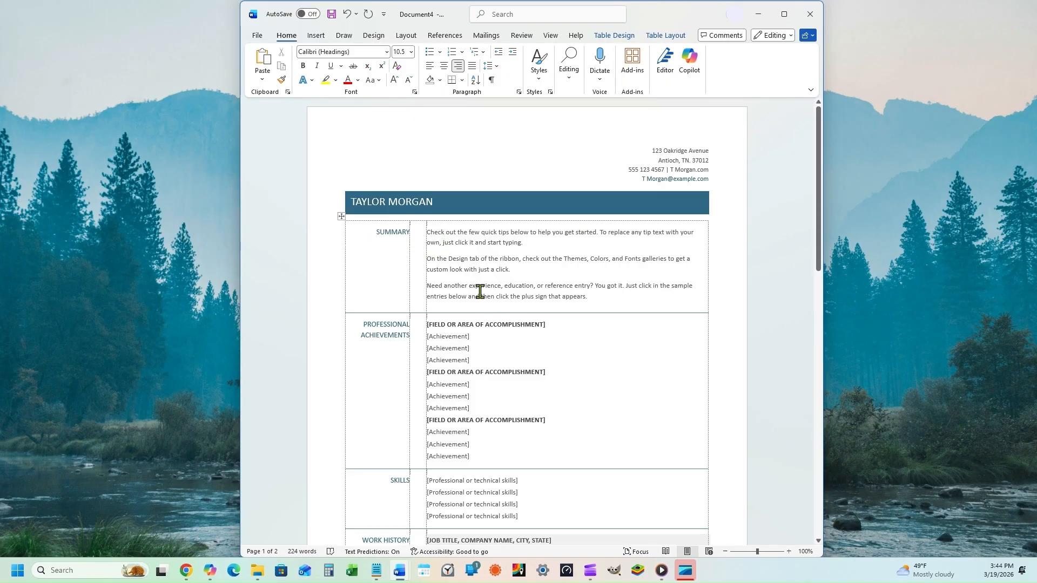
left_click(458, 270)
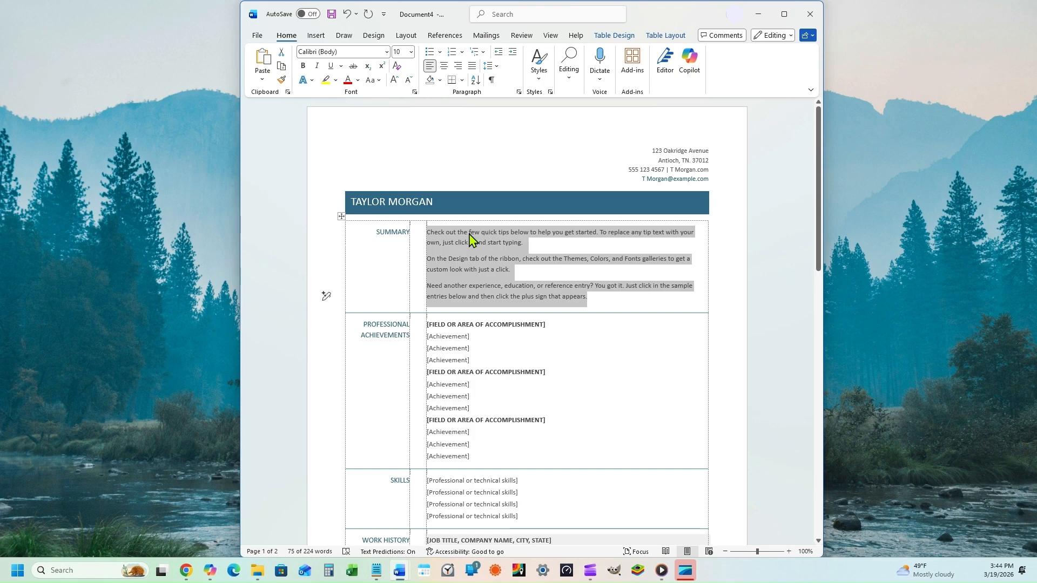
type("Dedicated admi")
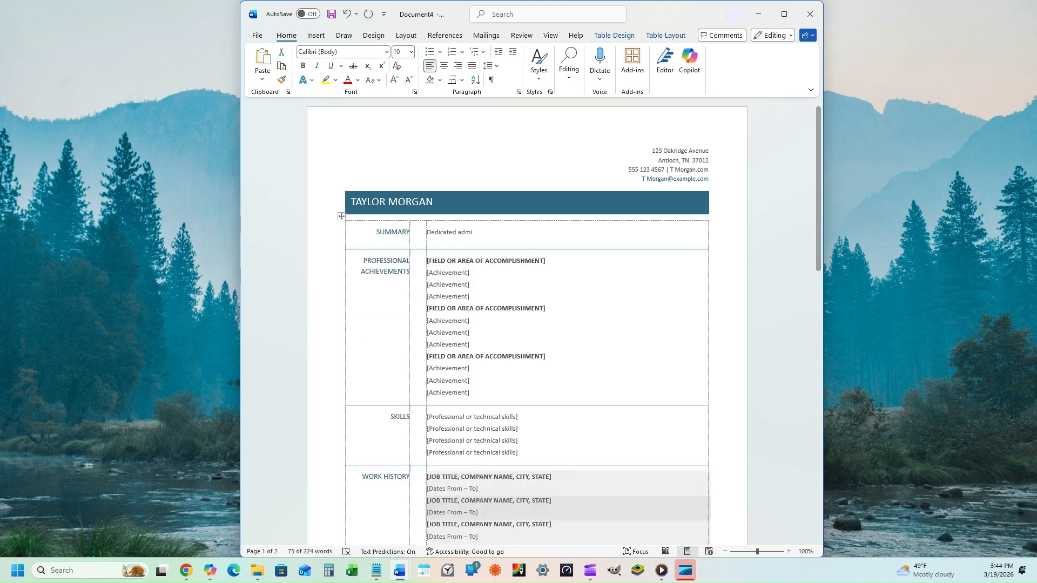
type("nistrative professional with strong organizational, communication, and technical skills seeking to contribute to Northline Office Solutions. Experienced in managing office workflows, supporting team operations, and delivering accurate, high quality work in fast paced environments. Focused on efficiency, reliability, and consistent performance, with a strong commitment to clear communication and dependable support.")
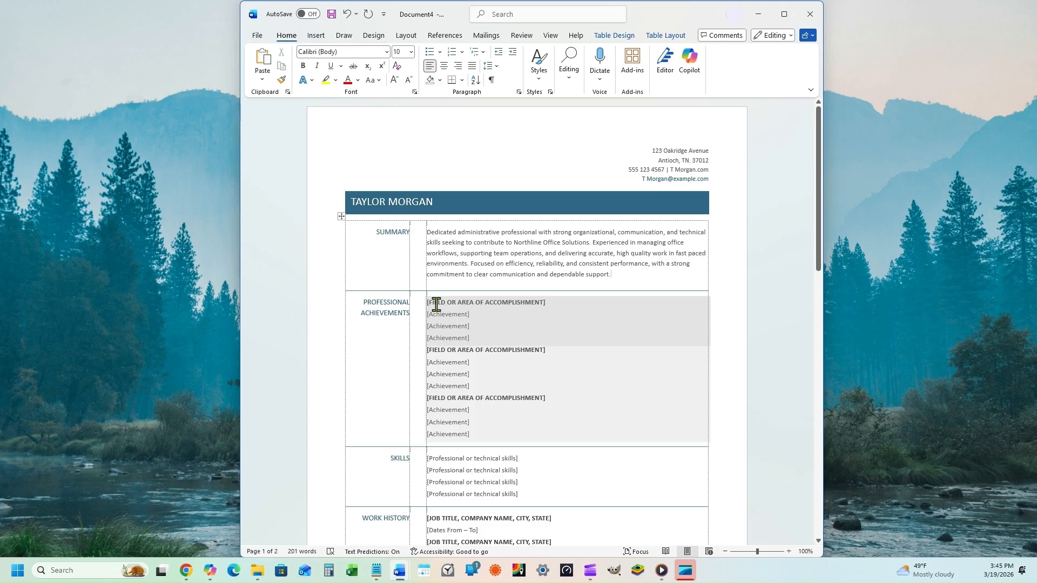
Step: Replace the first block with OFFICE OPERATIONS and statements on workflows, scheduling and communications
left_click_drag(429, 303, 479, 339)
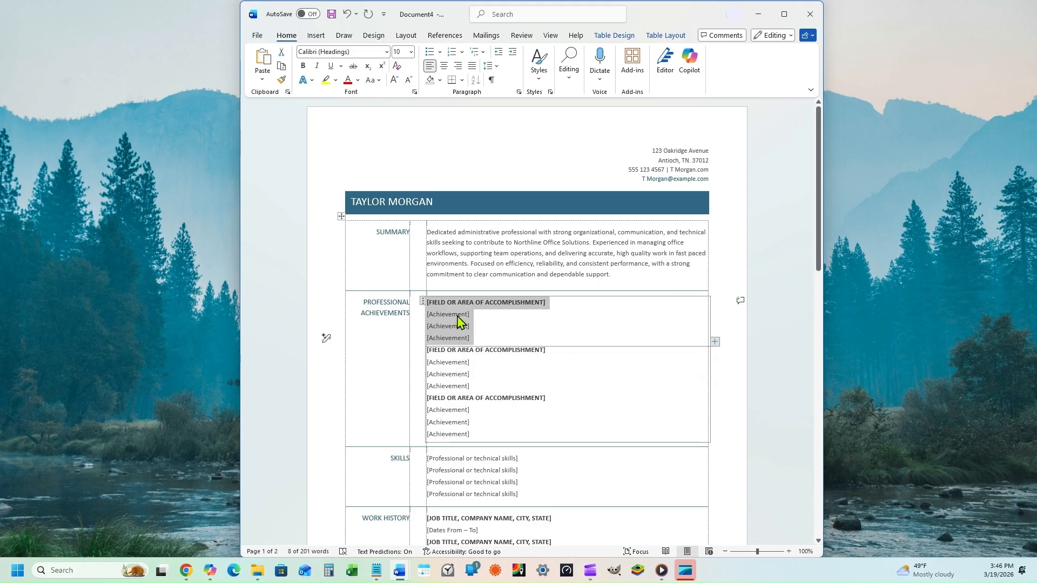
type("OFFICE OPERATIONS")
key("Return")
type("Streamlined daily office workflows by organizing digital and physical files, improving retrieval speed and reducing delays for team members.")
key("Return")
type("Coordinated scheduling, meeting preparation, and document distribution to support team productivity and ensure t")
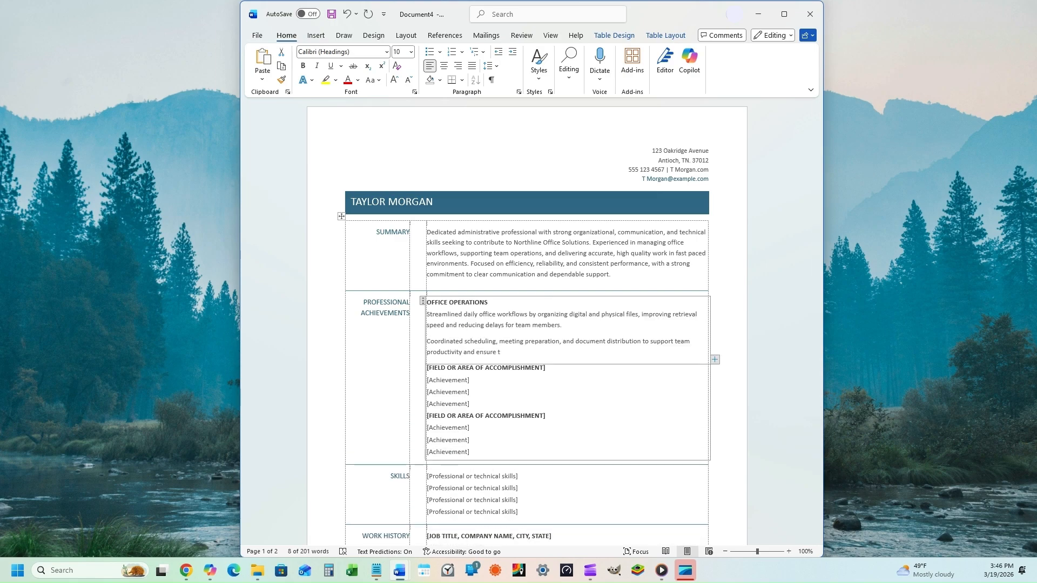
type("hat staff had the information they needed on time.")
key("Return")
type("Managed incoming communications, including email and telephone calls, and routed requests to appropriate staff members with consistent accuracy and professionalism.")
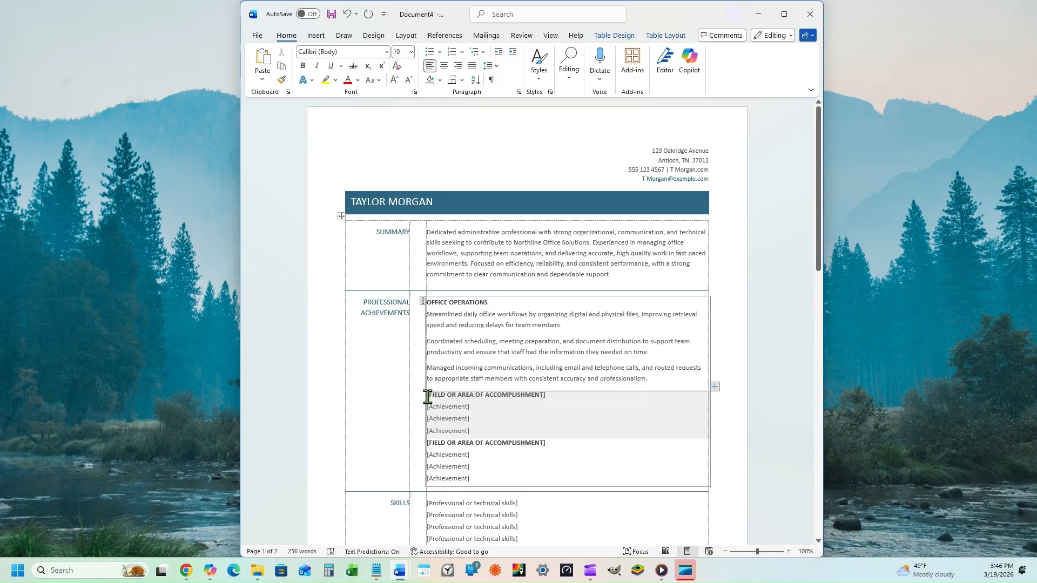
left_click_drag(427, 397, 478, 431)
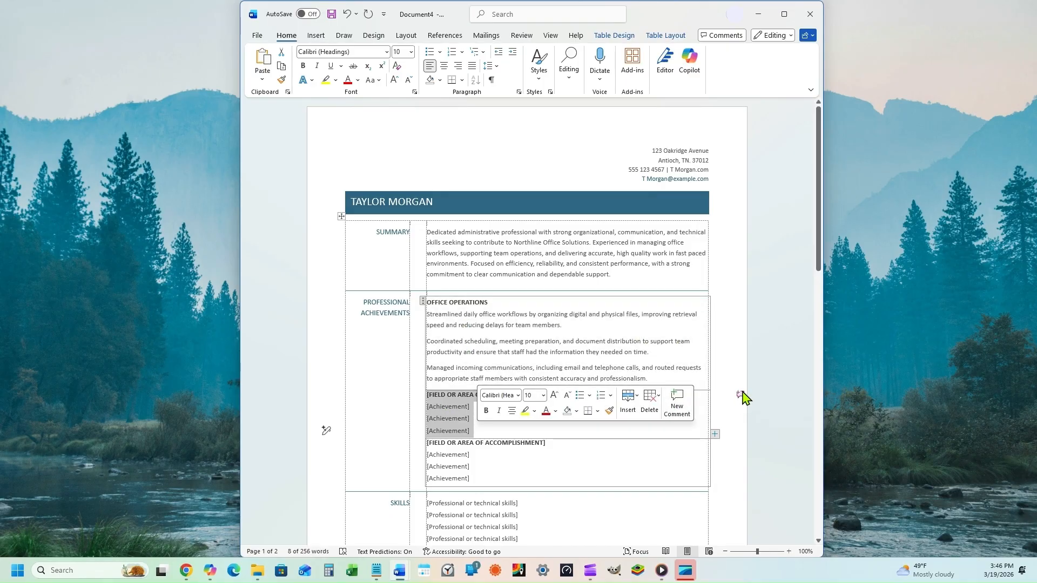
Step: Reselect the second placeholder block, from its heading through the three achievement lines
left_click(778, 338)
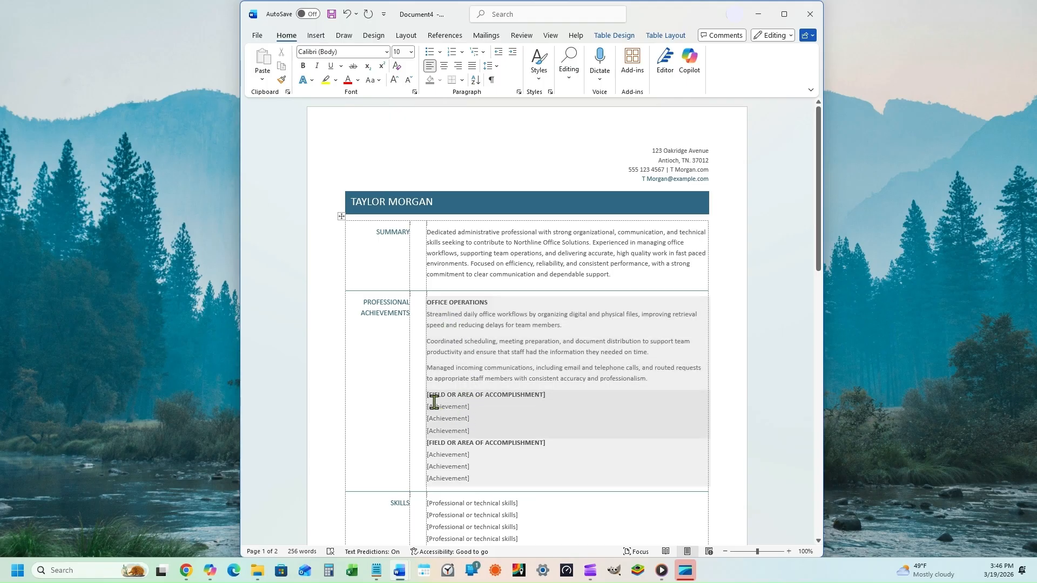
left_click_drag(427, 396, 473, 430)
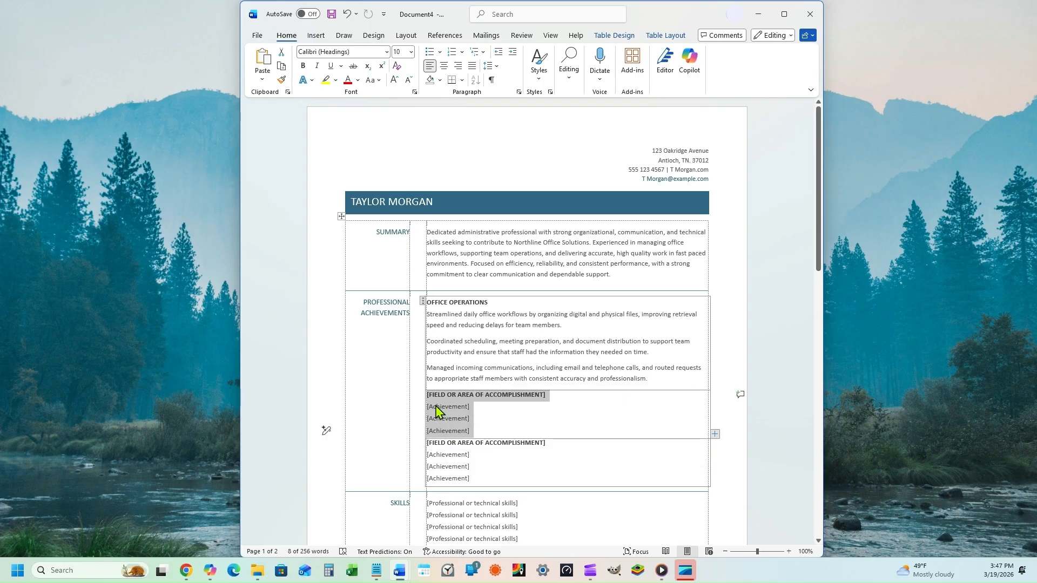
Step: Paste the ADMINISTRATIVE SUPPORT block with statements on reports, onboarding and supply inventories
type("ADMINISTRATIVE SUPPORT Prepared reports, correspondence, and internal documentation with strong attenti")
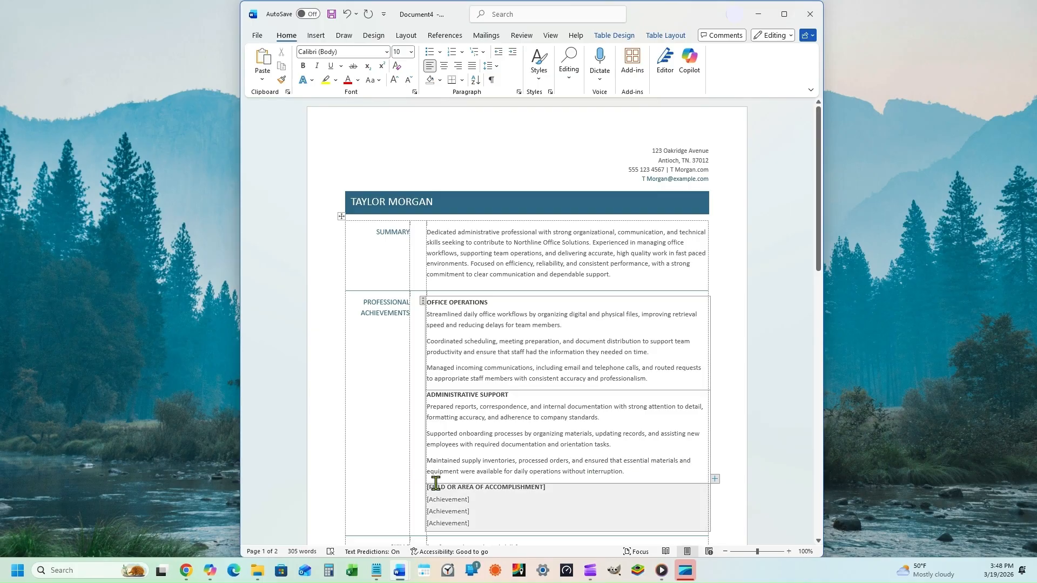
Step: Replace the third block with CUSTOMER AND CLIENT SERVICE and statements on inquiries, requests and records
scroll(748, 470, "down", 3)
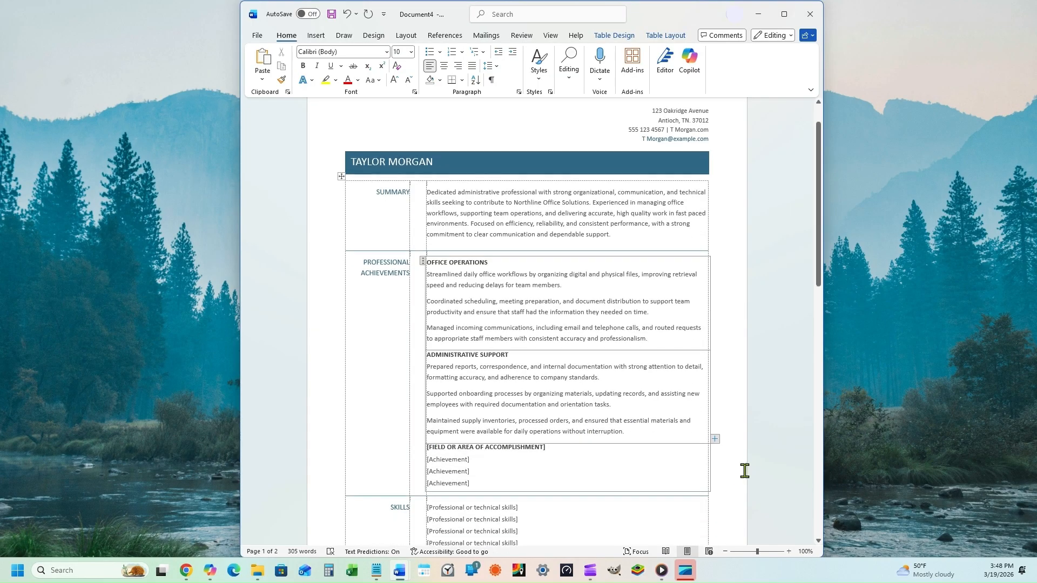
scroll(725, 480, "down", 1)
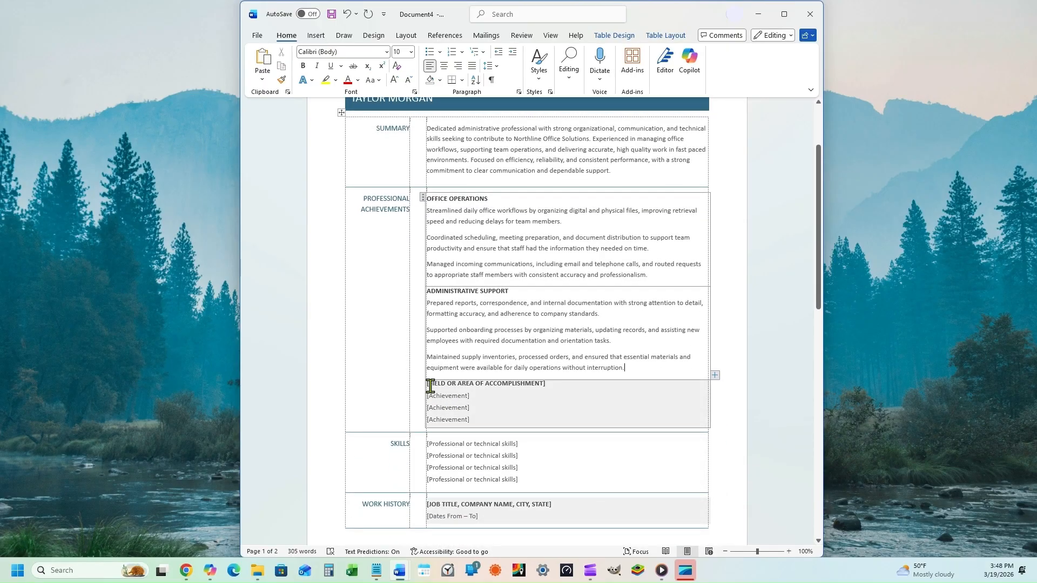
left_click_drag(429, 385, 474, 417)
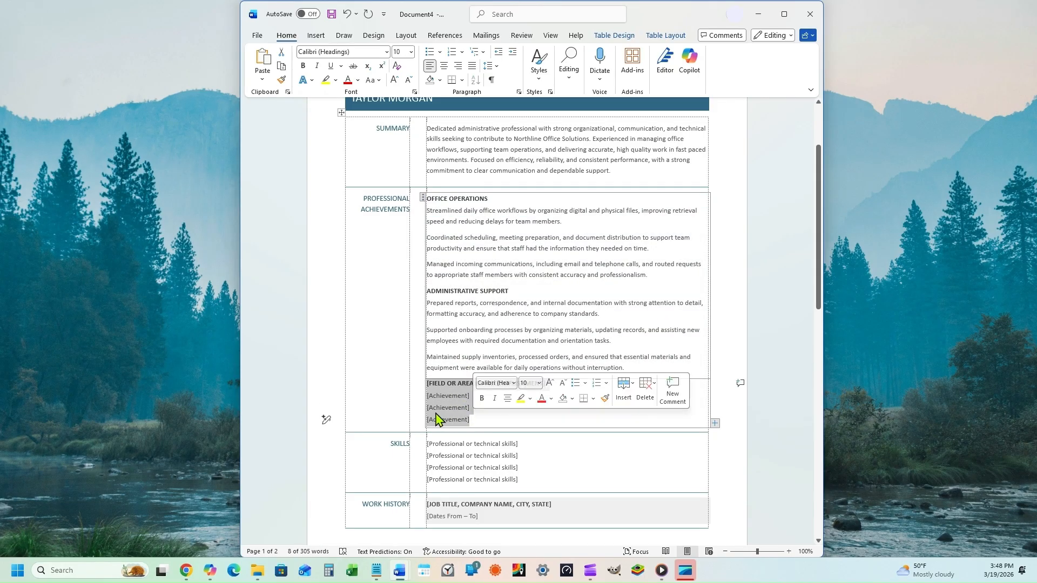
type("CUSTOMER AND CLIENT SERVICE")
key("Return")
type("Responded to customer inquiries with professionalis")
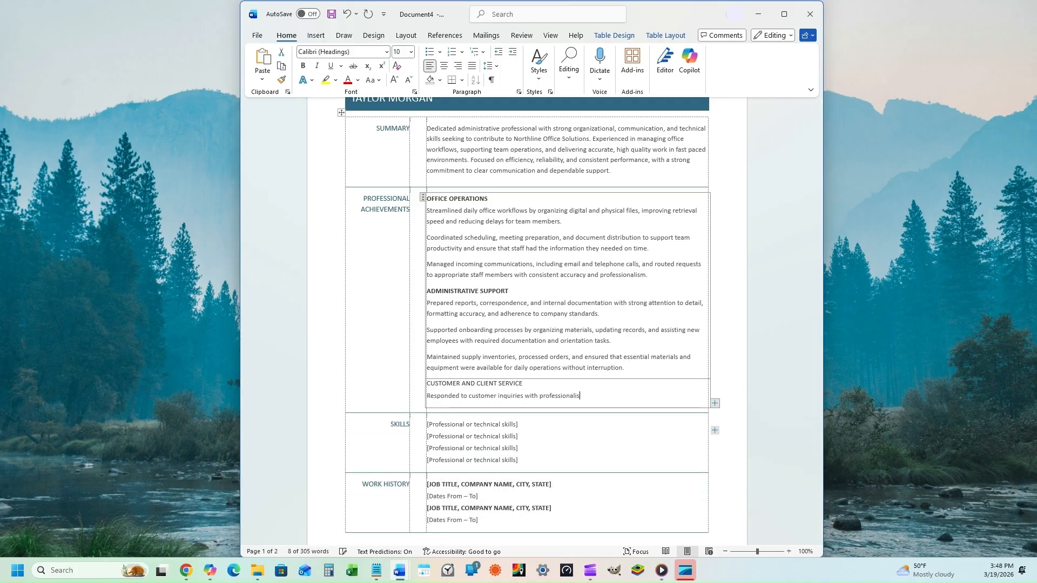
type("m and clarity, ensuring positive interactions, timely resolutions, and accurate information.")
key("Return")
type("Assisted clients with scheduling, service requests, and follow up communication to maintain strong relationships and support repeat business.")
key("Return")
type("Documented customer interactions and updated records in company systems to support accurate reporting, service tracking, and continuous improvement.")
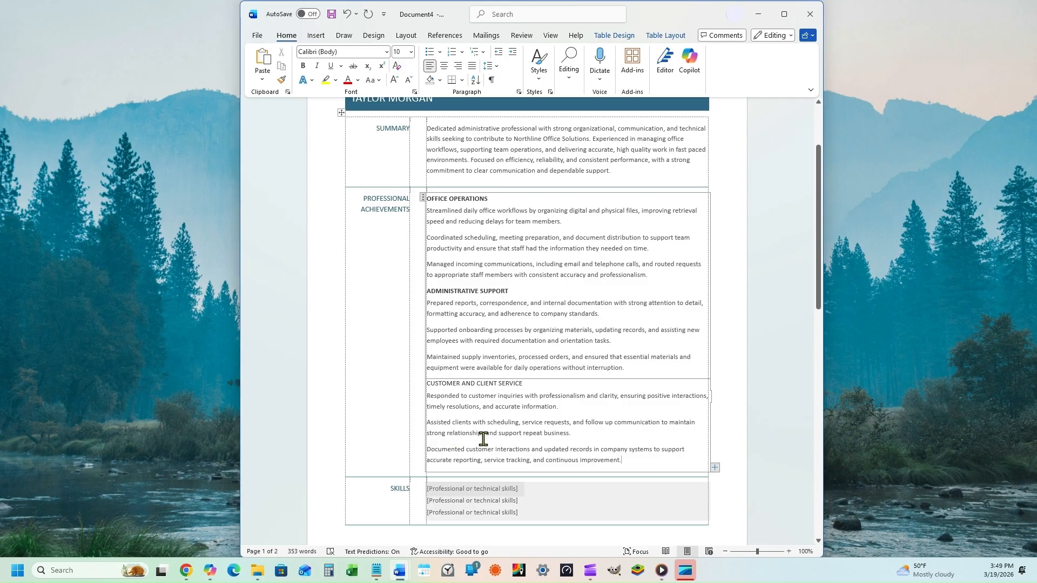
Step: Make the CUSTOMER AND CLIENT SERVICE heading bold
scroll(483, 439, "down", 1)
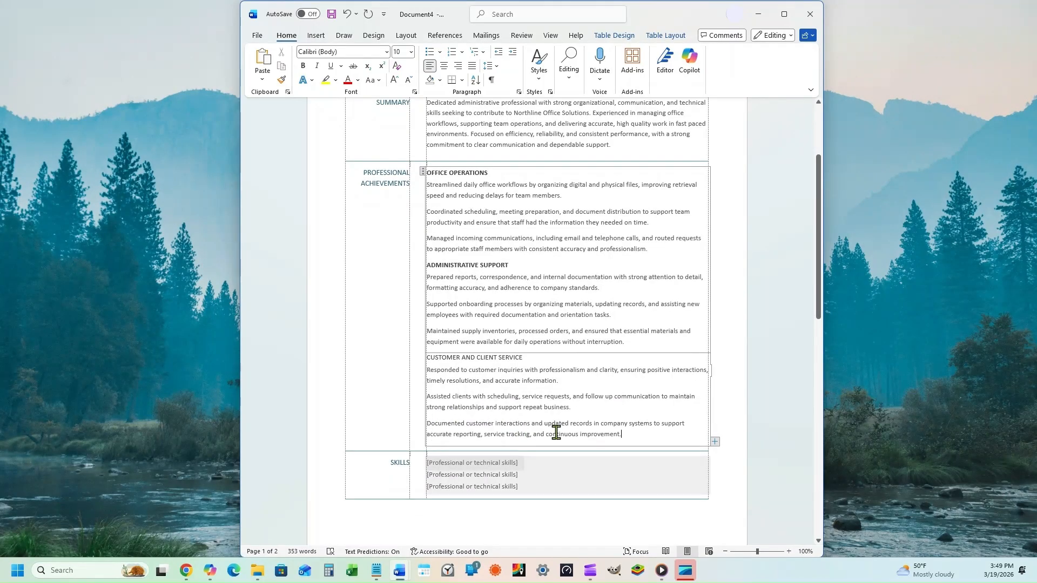
scroll(556, 432, "down", 1)
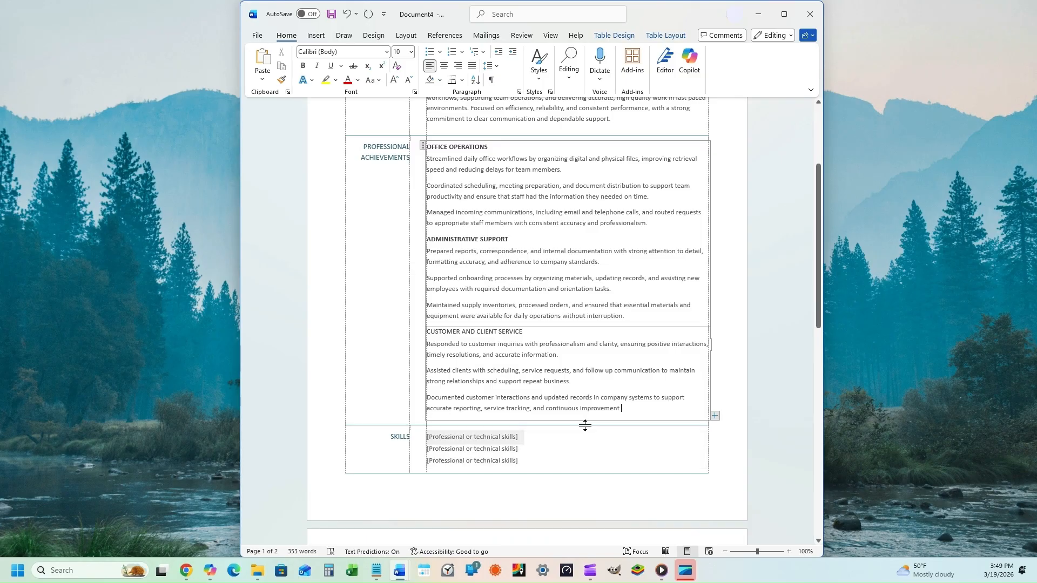
left_click(667, 412)
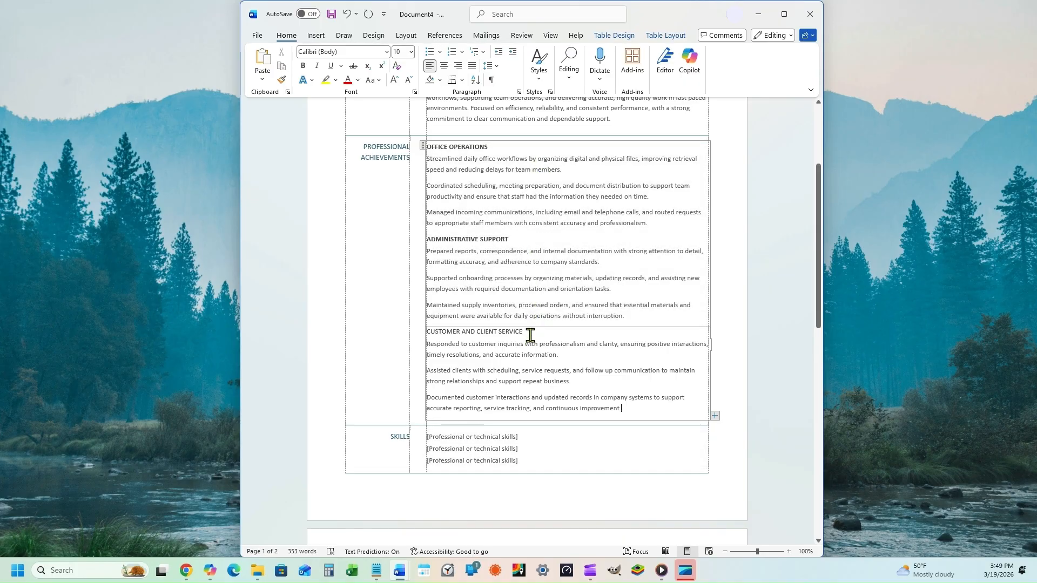
left_click_drag(531, 334, 427, 333)
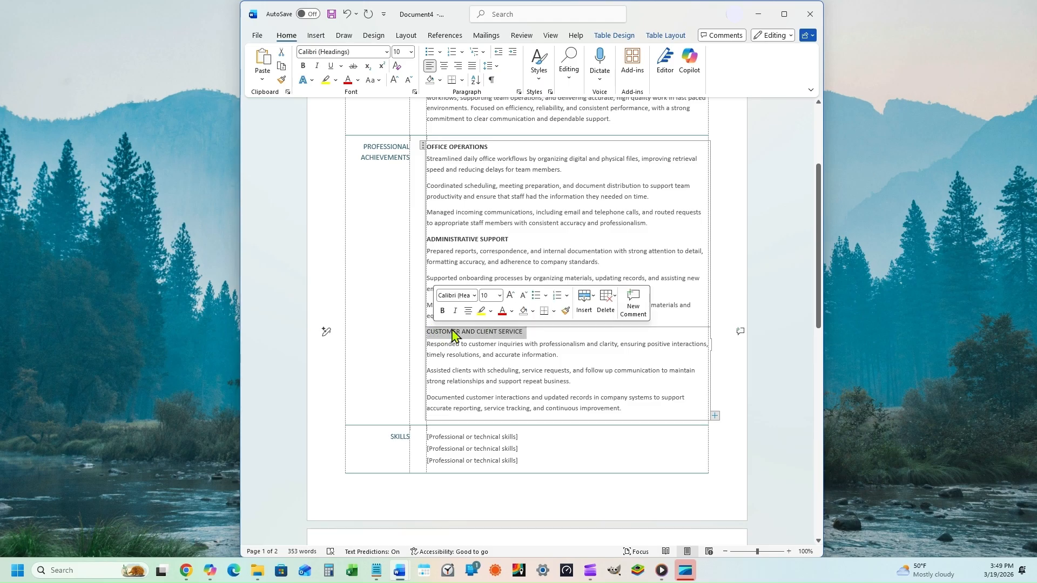
left_click(304, 67)
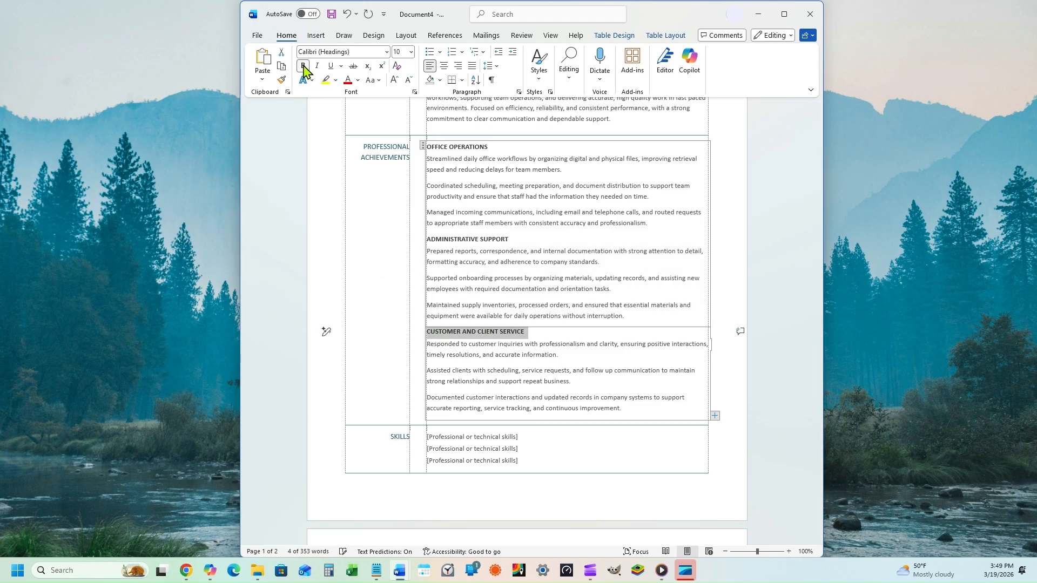
left_click(564, 333)
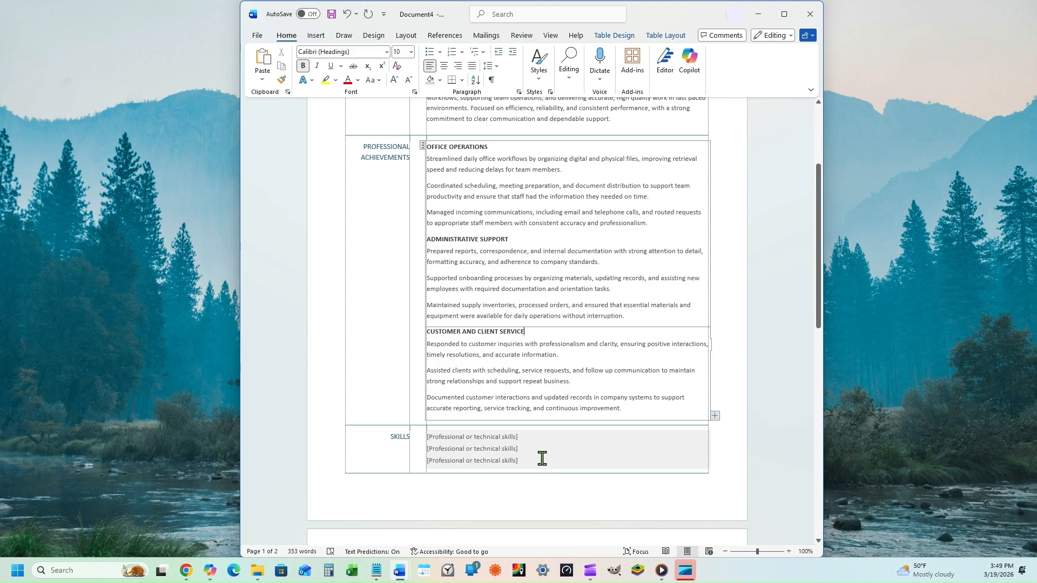
scroll(542, 458, "down", 4)
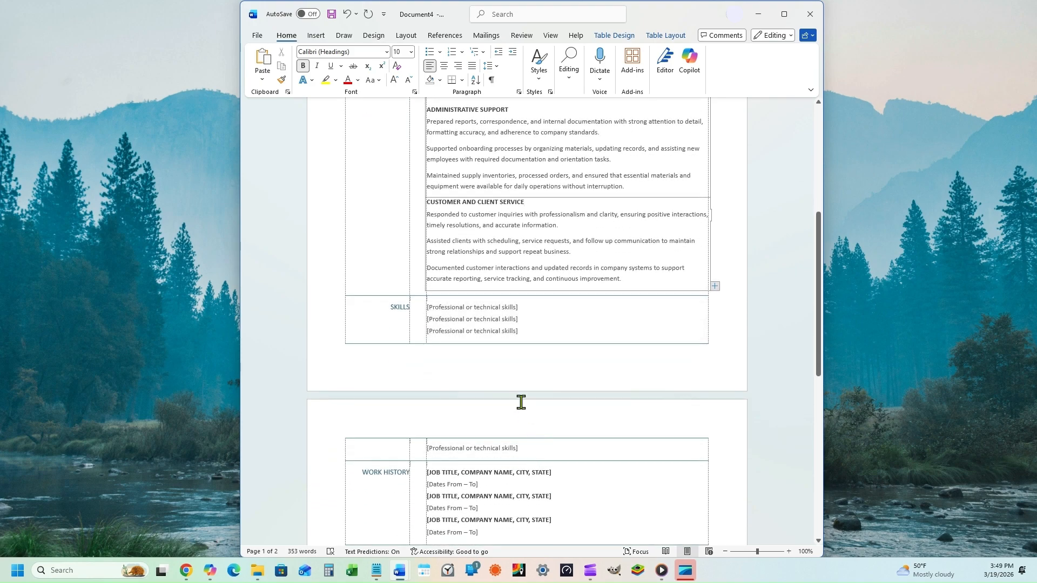
Step: Paste the skills list, from Office programs to calendar management, over the four Skills placeholders
left_click(425, 308)
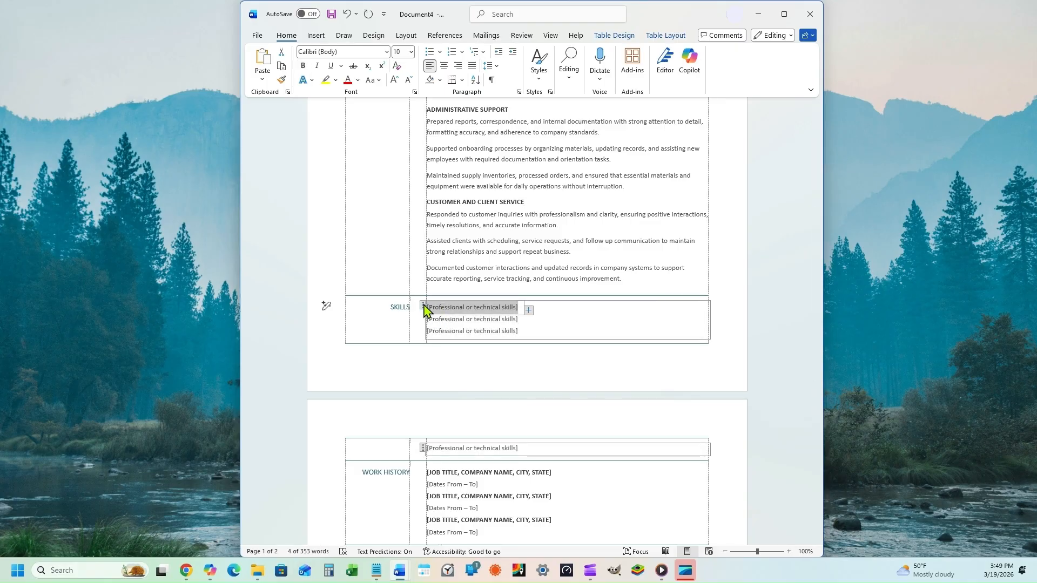
left_click(424, 306)
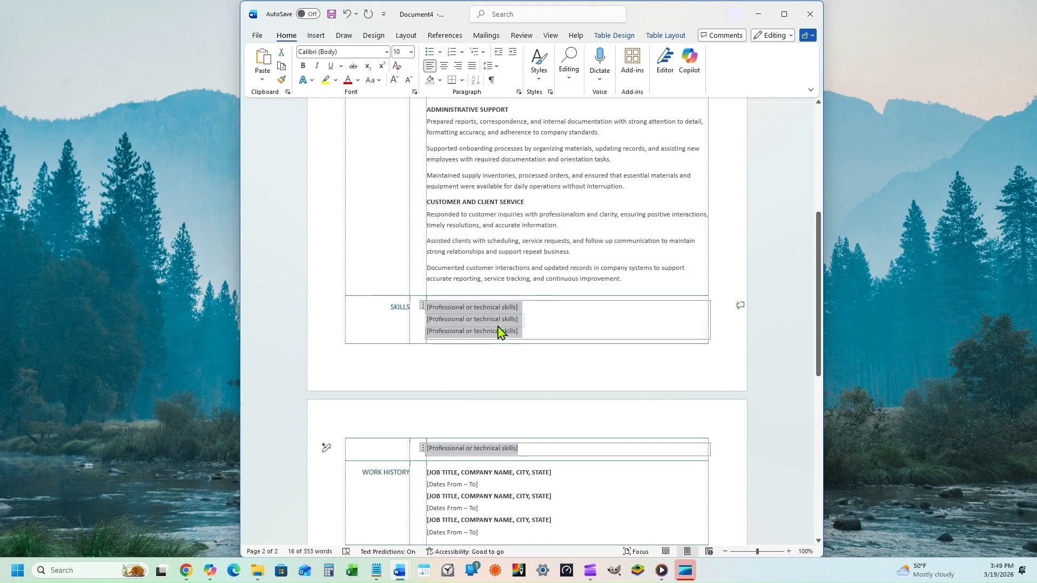
type("Microsoft Word, Excel, Outlook, and PowerPoint Office workflow coordination; Data entry and record management Document preparation and formatting Customer communication and support; Calendar and email management")
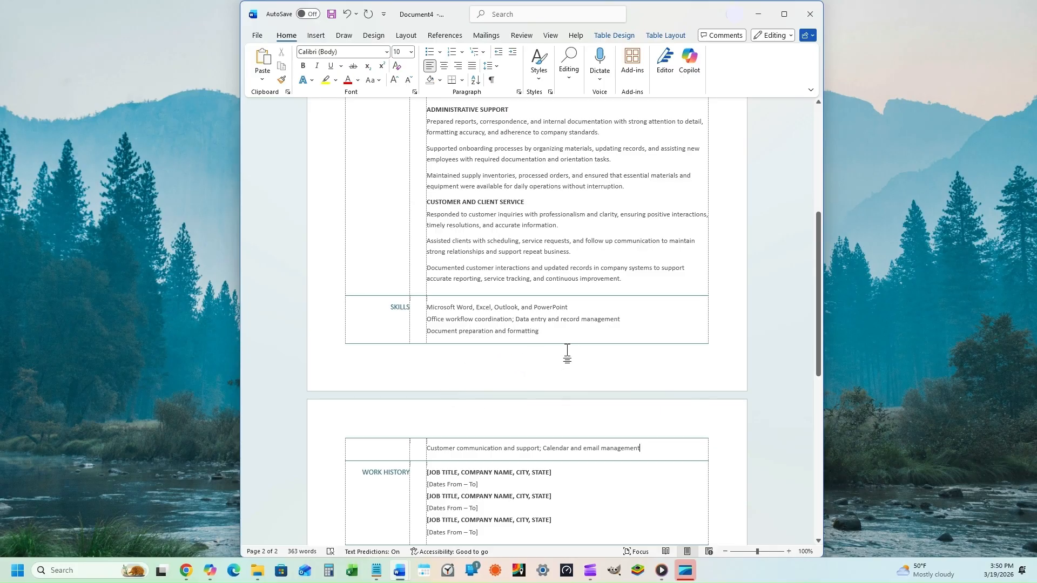
scroll(637, 439, "down", 2)
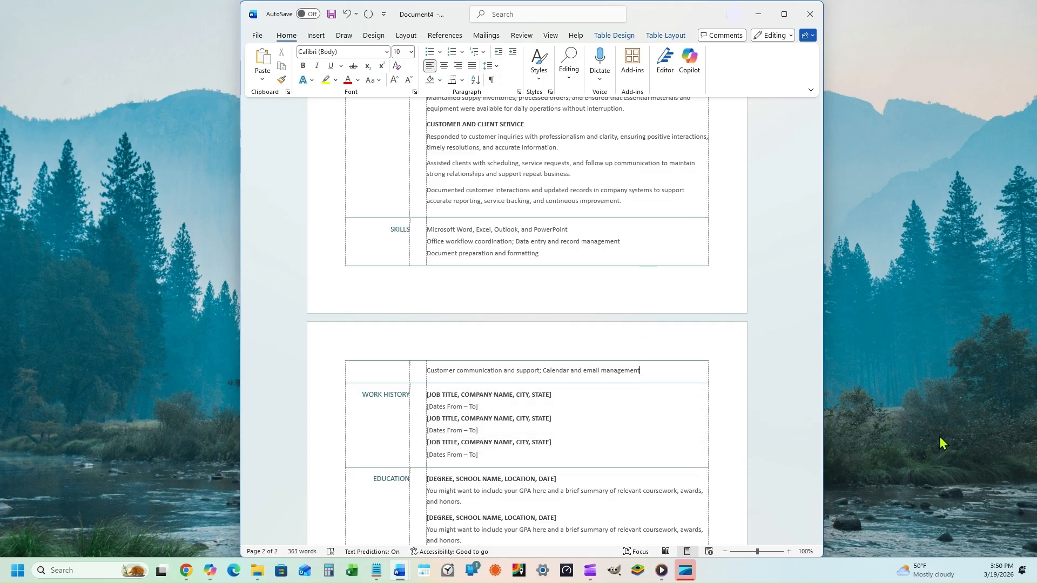
Step: Paste the Administrative Assistant, Office Support Specialist and Customer Service Representative jobs, 2015–Present, over the Work History placeholders
scroll(756, 385, "down", 2)
scroll(764, 384, "down", 2)
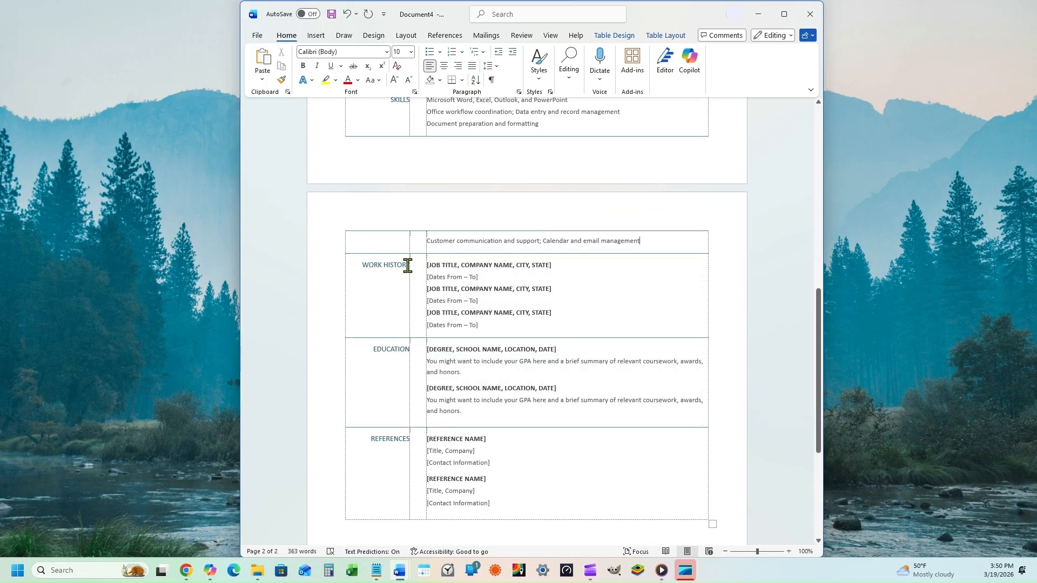
left_click_drag(363, 266, 409, 266)
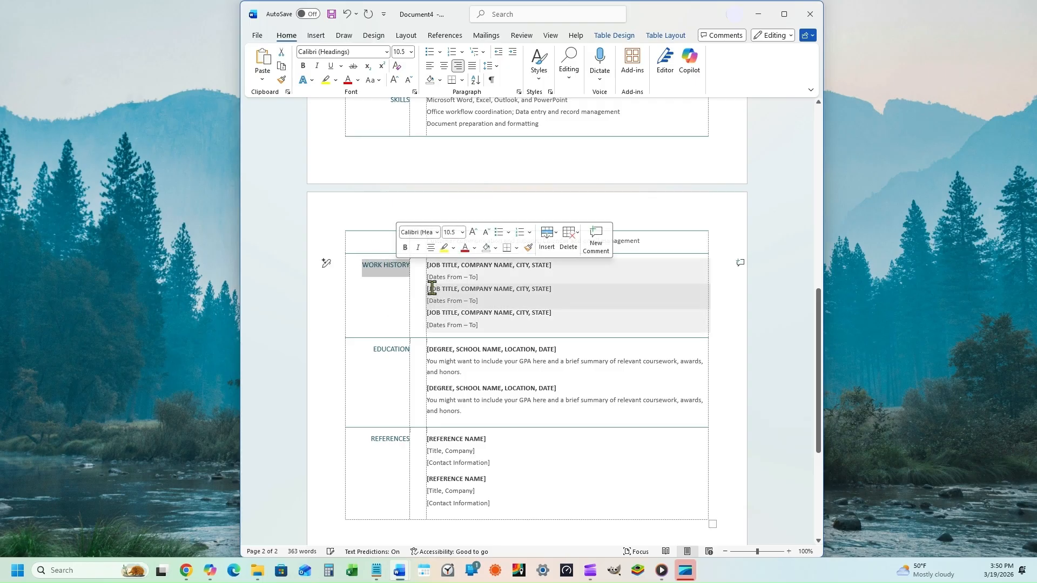
left_click(427, 270)
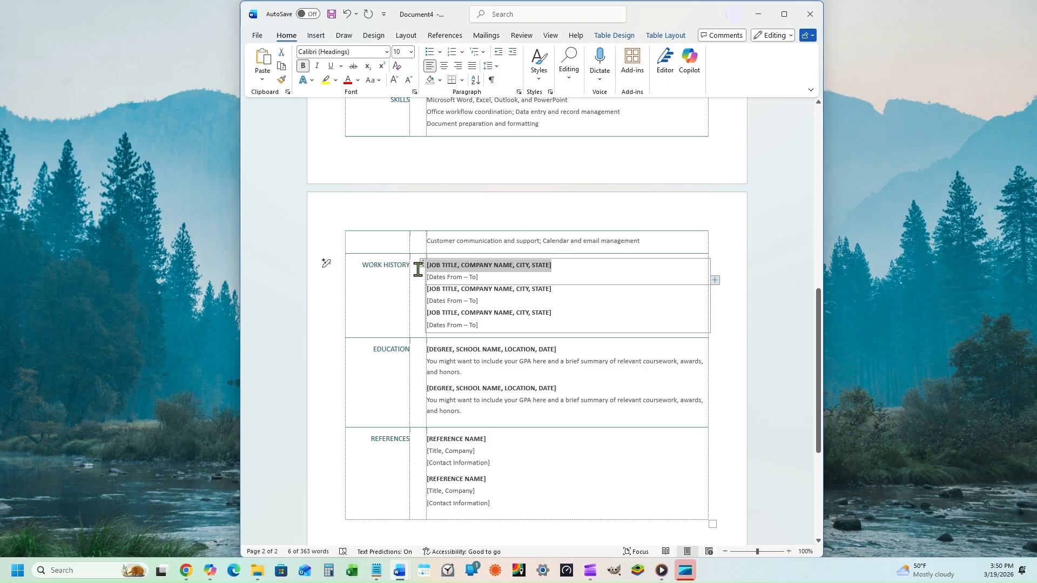
left_click(424, 267)
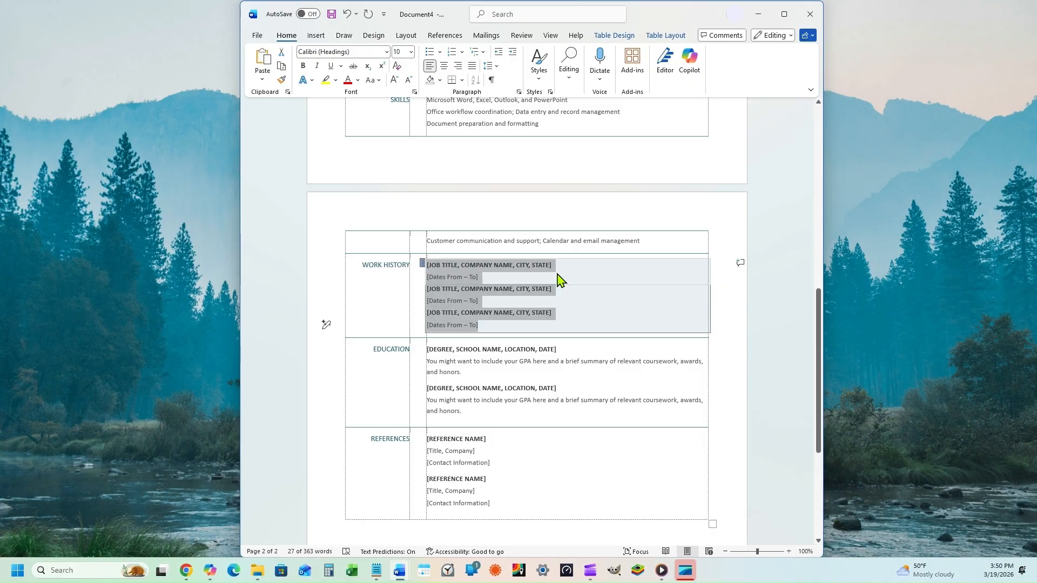
type("Administrative Assistant, Northline Office Solutions, Antioch, TN 2021 to Present Office Support Specialist, Greenway Business Services, Antioch, TN 2018 to 2021 Customer Service Representative, Lakeside Communications, Antioch, TN 2015 to 2018")
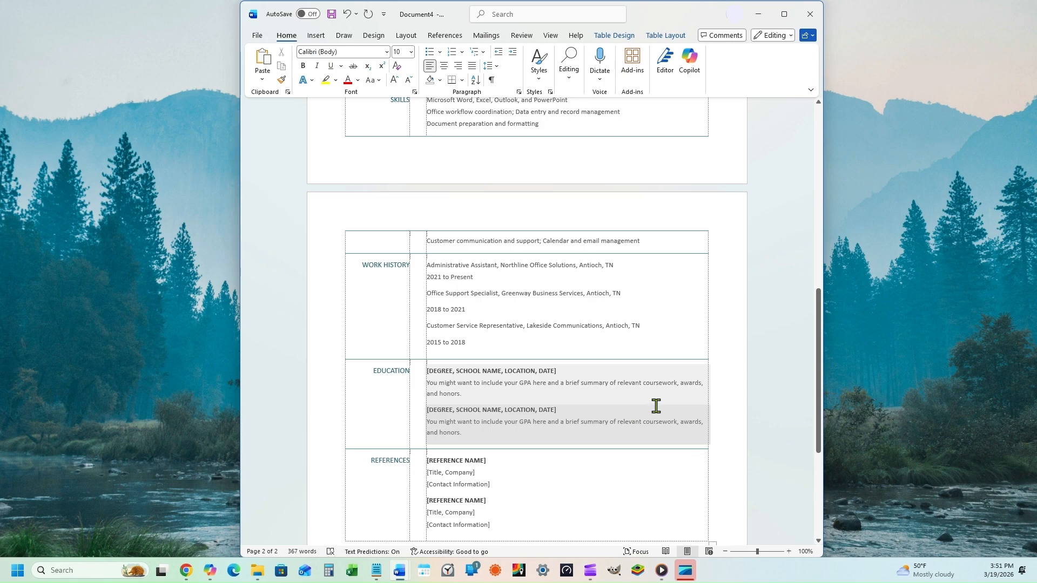
Step: Replace the Education placeholders with the Associate Degree in Business Administration, Antioch Community College, 2015, plus coursework
scroll(660, 407, "down", 3)
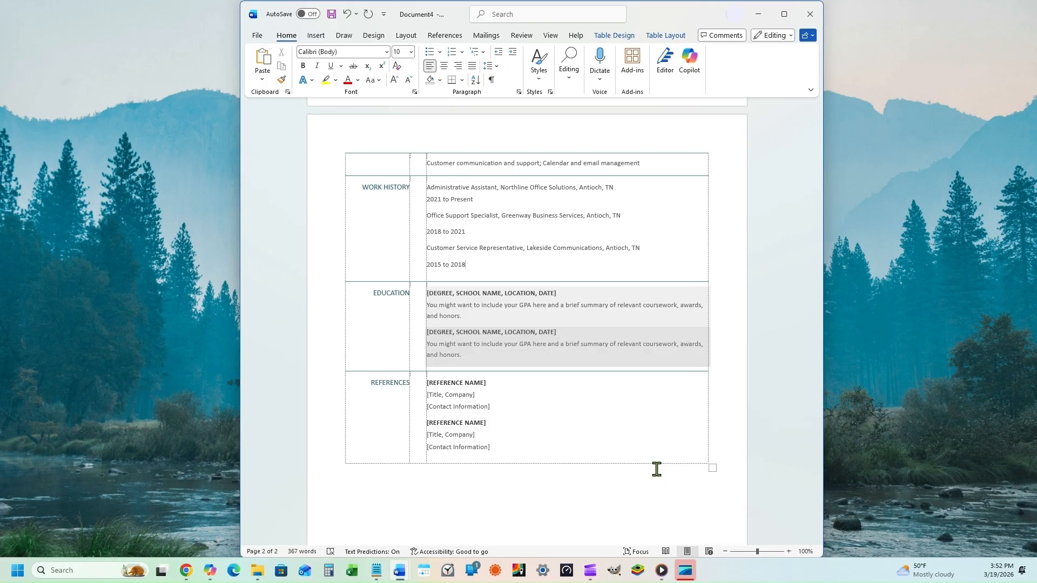
left_click(431, 295)
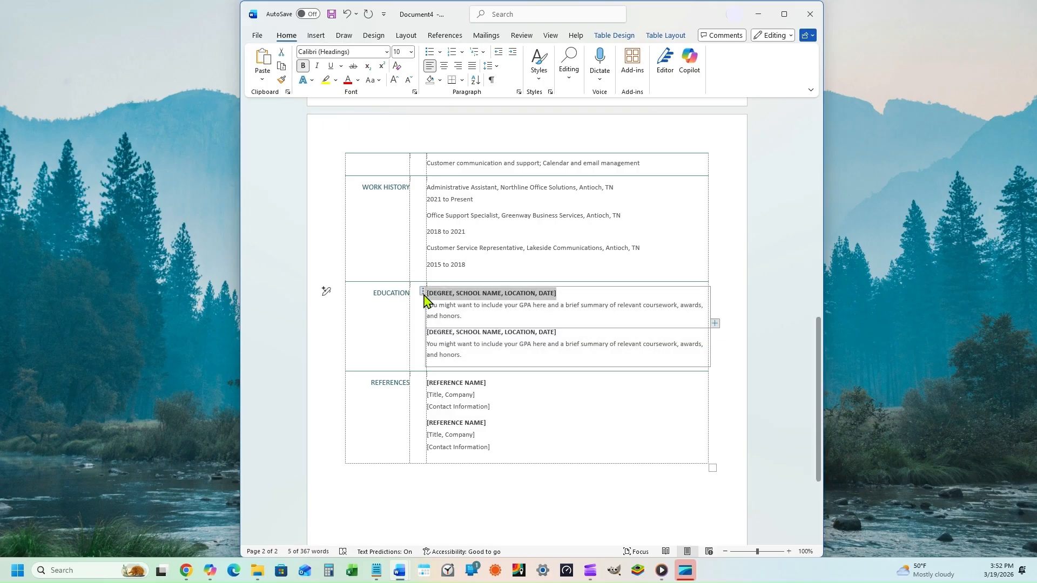
left_click(423, 292)
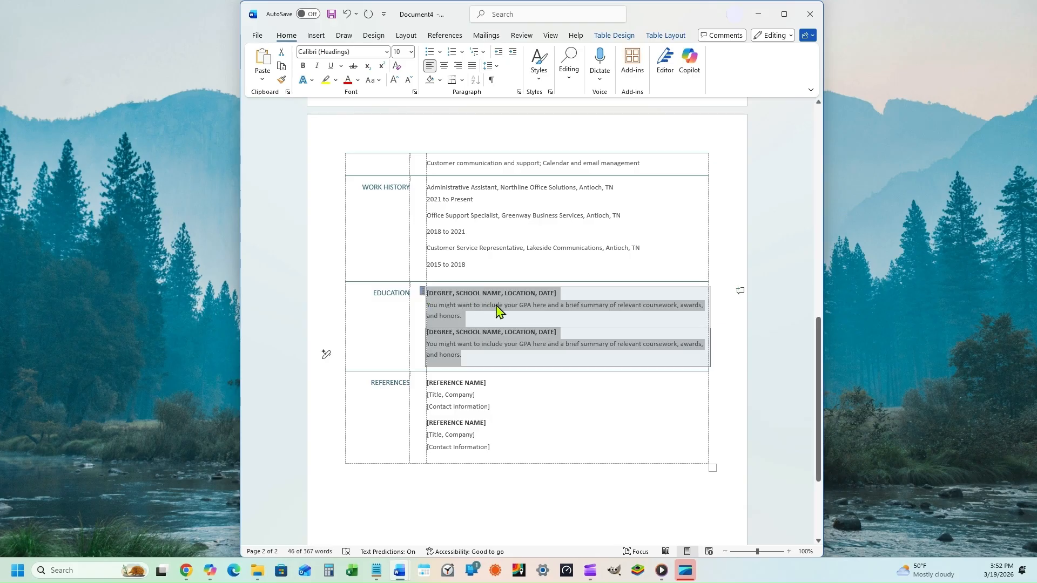
type("Associate Degree in Business Administration, Antioch Community College, Antioch, TN, 2015 Coursework included office administration, business communication, and computer applications, with a focus on practical skills for modern office environments. High School Diploma, Central High")
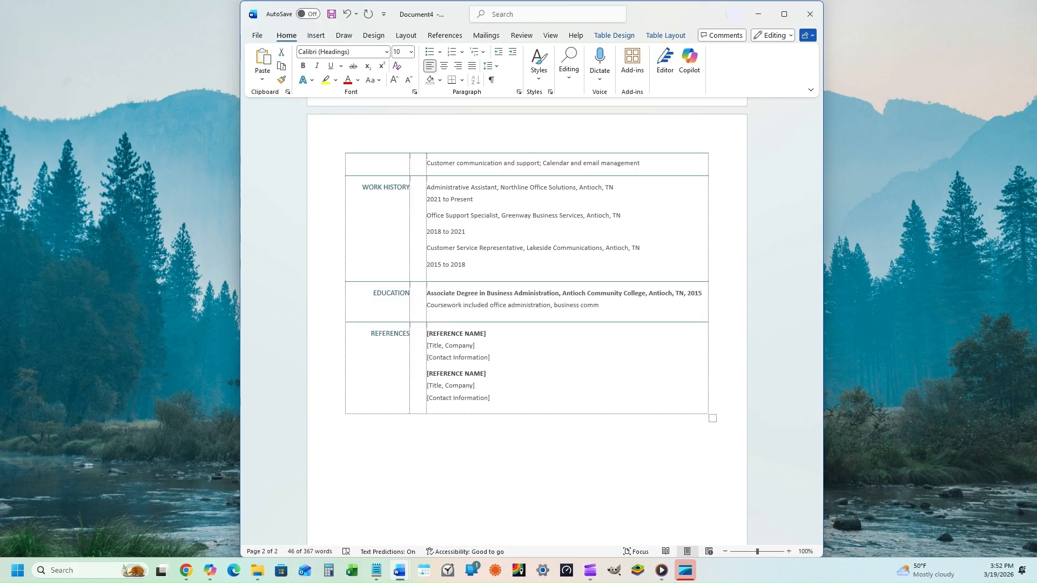
type(" School, Antioch, TN, 2013 Graduated with honors and completed advanced coursework in English, computer technology, and business related subjects.")
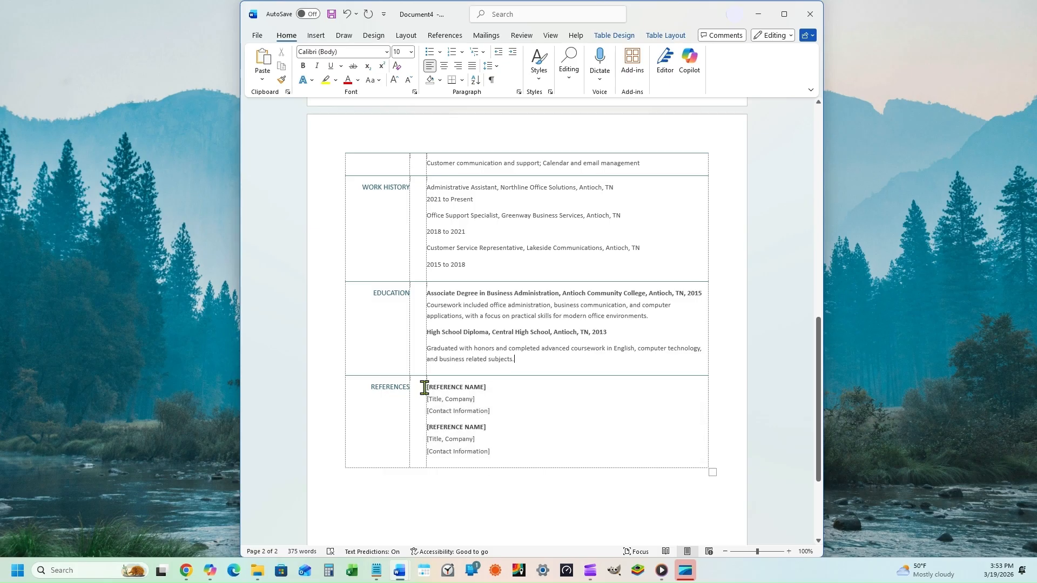
Step: Replace both reference placeholders with two contacts' names, job titles, companies, phone numbers and e-mails
left_click(446, 396)
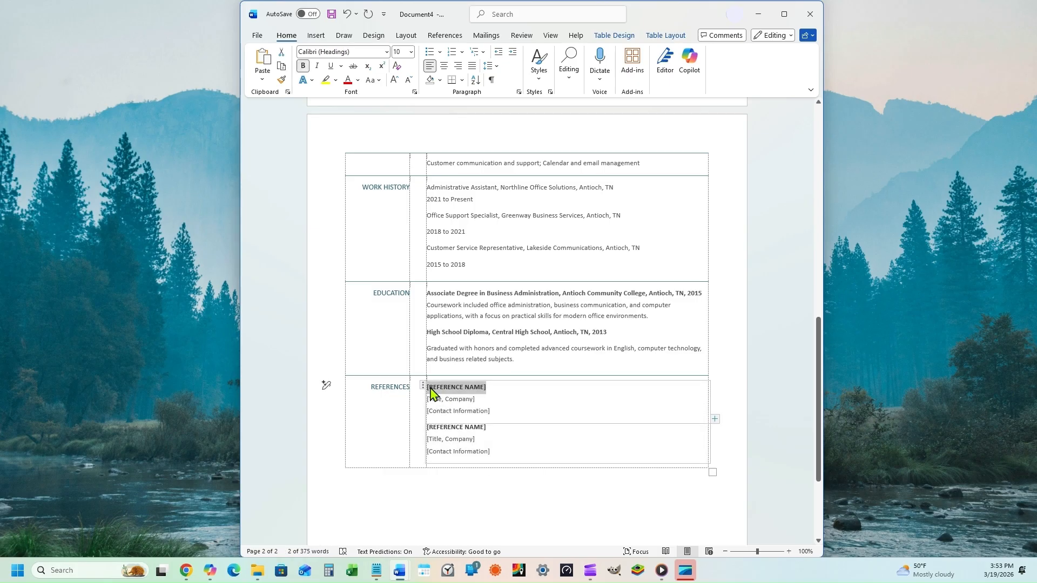
left_click(424, 386)
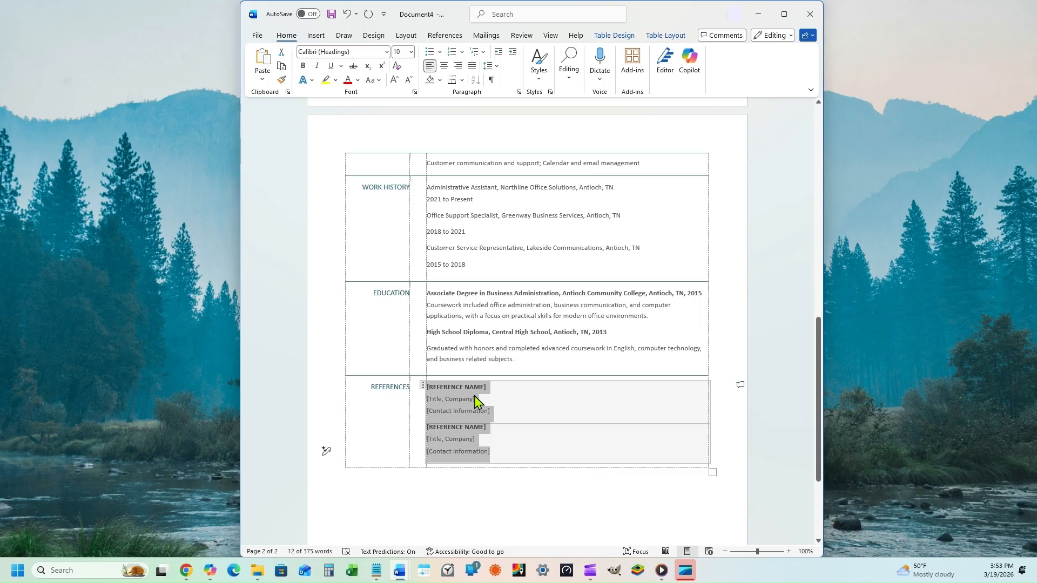
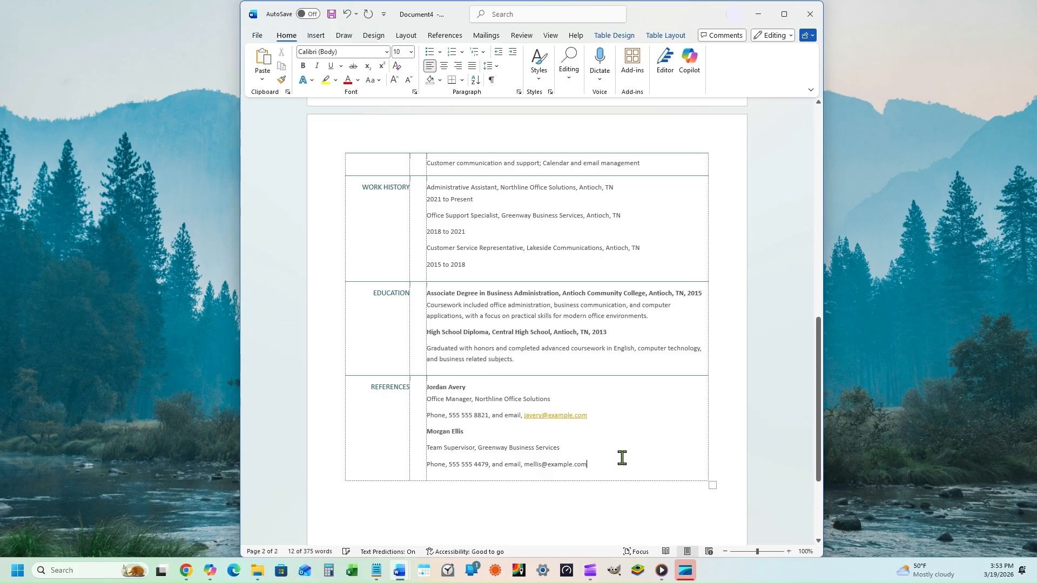
key("Return")
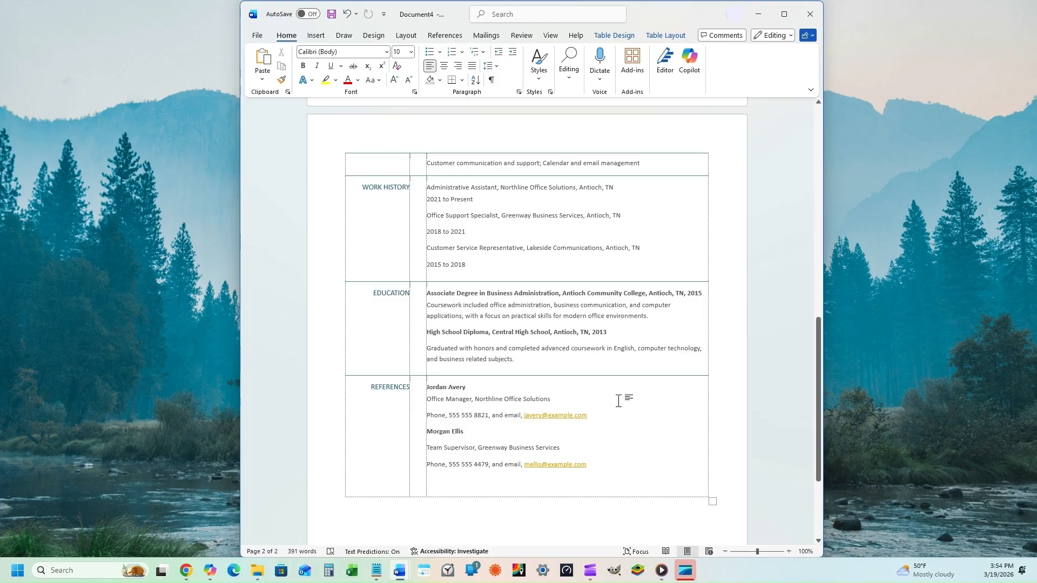
scroll(619, 401, "up", 5)
scroll(619, 401, "up", 15)
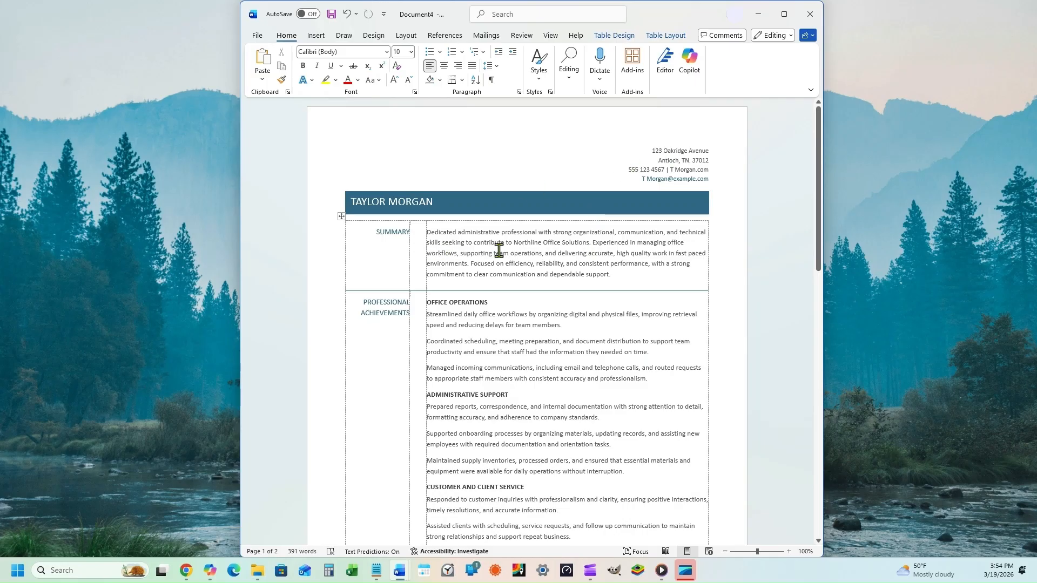
scroll(756, 359, "down", 5)
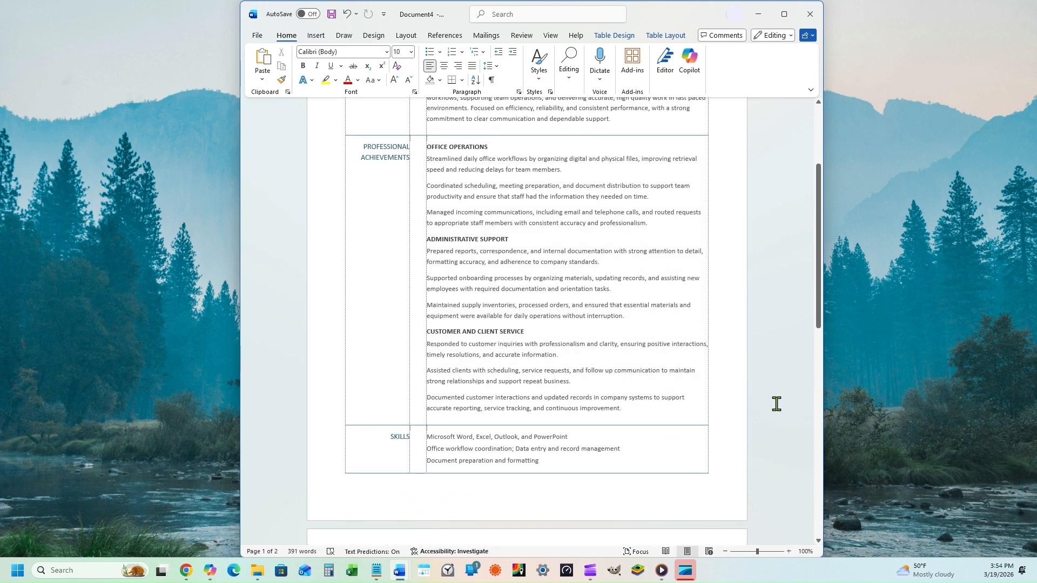
scroll(768, 396, "down", 1)
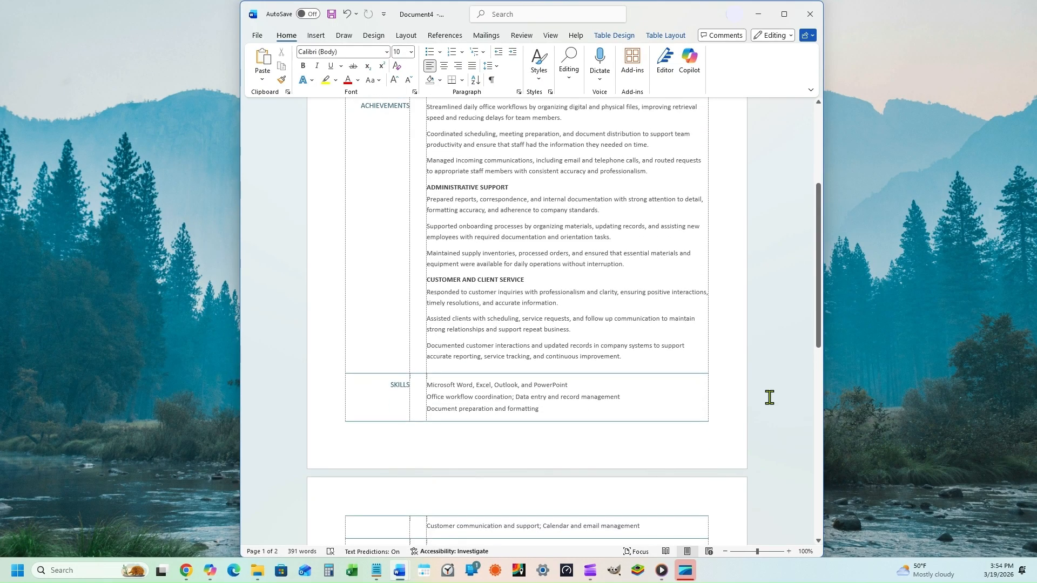
scroll(770, 397, "down", 3)
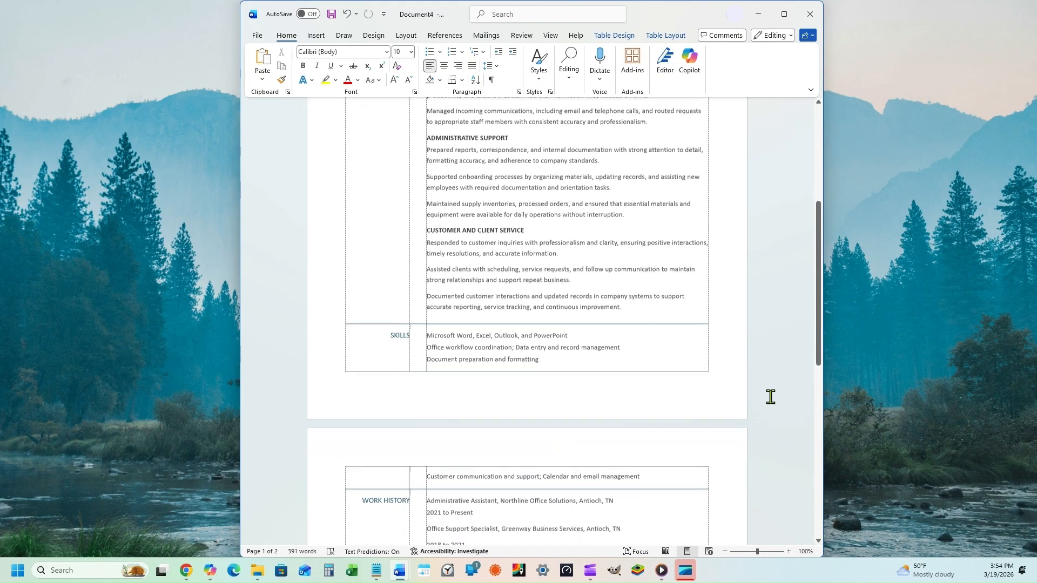
scroll(770, 397, "down", 3)
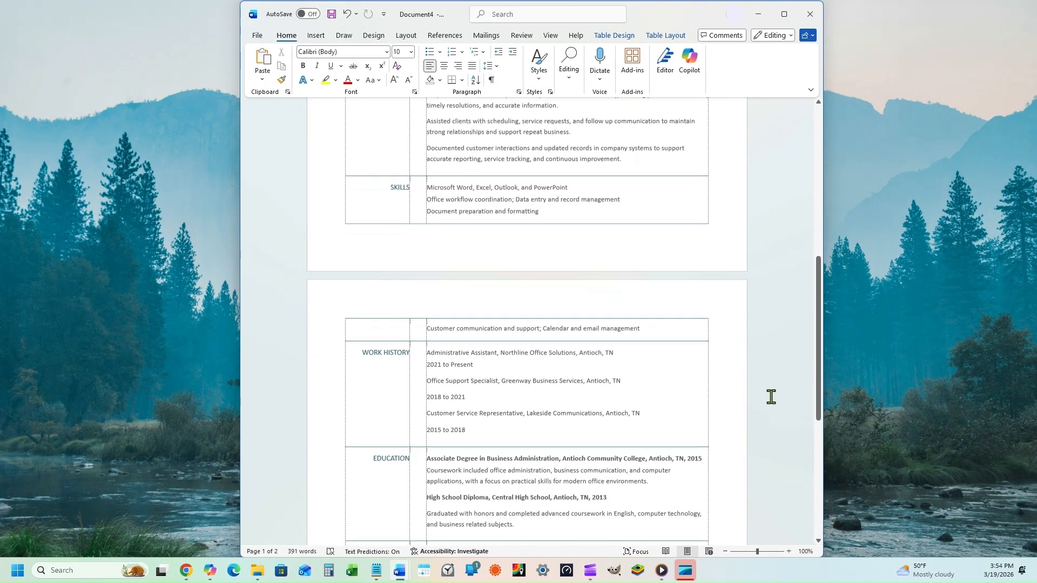
scroll(771, 397, "down", 1)
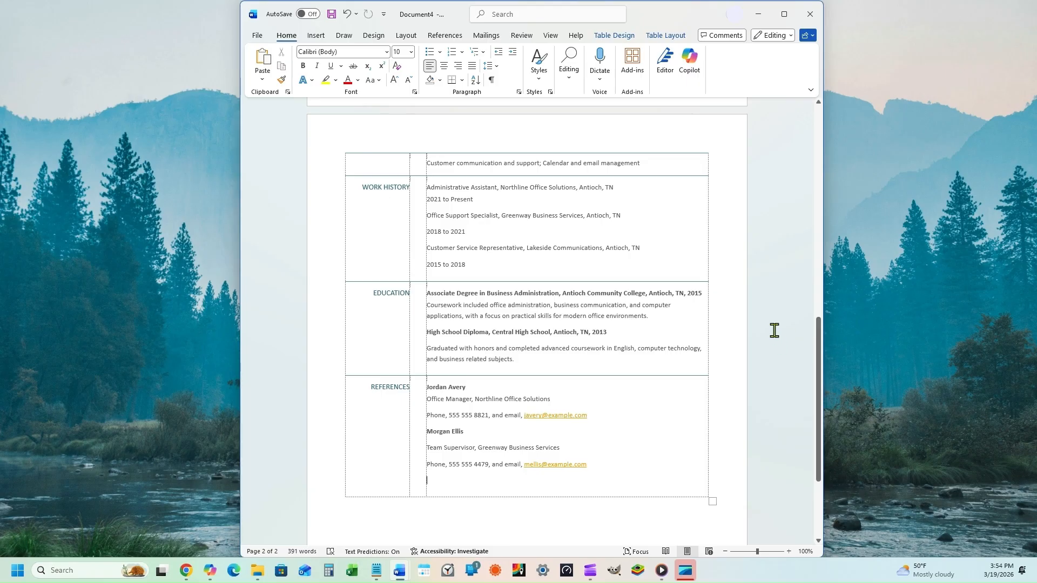
Step: Bold the Customer Service Representative, Office Support Specialist and Administrative Assistant job lines, then go to the File view
left_click_drag(643, 248, 433, 247)
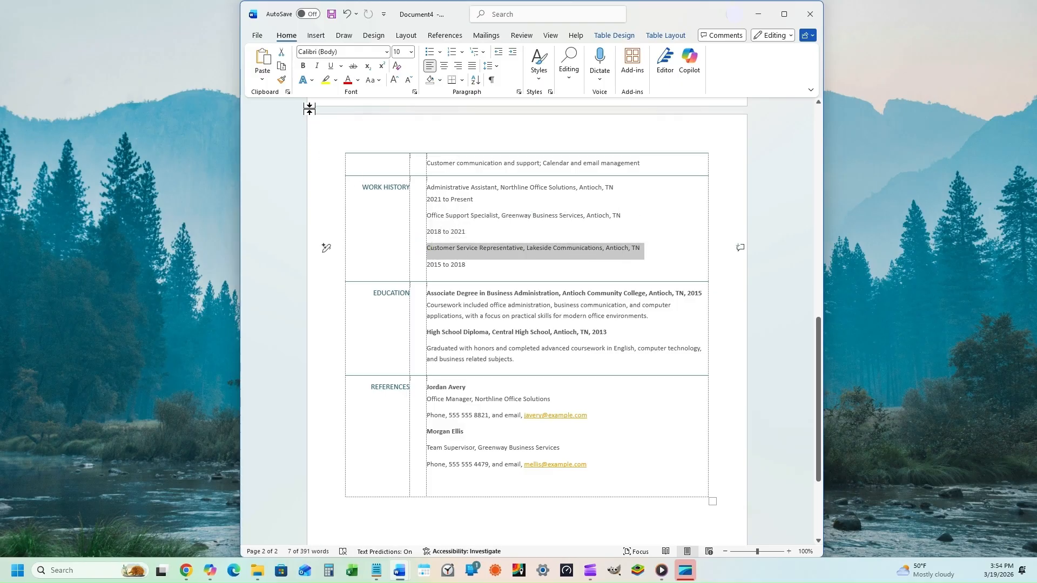
left_click(303, 65)
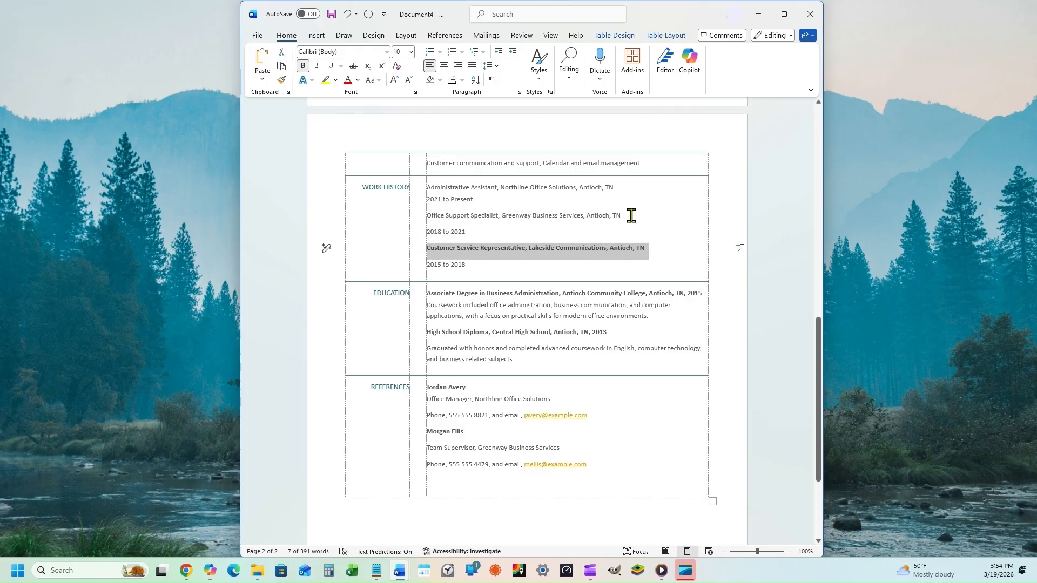
left_click_drag(622, 215, 426, 215)
left_click(303, 66)
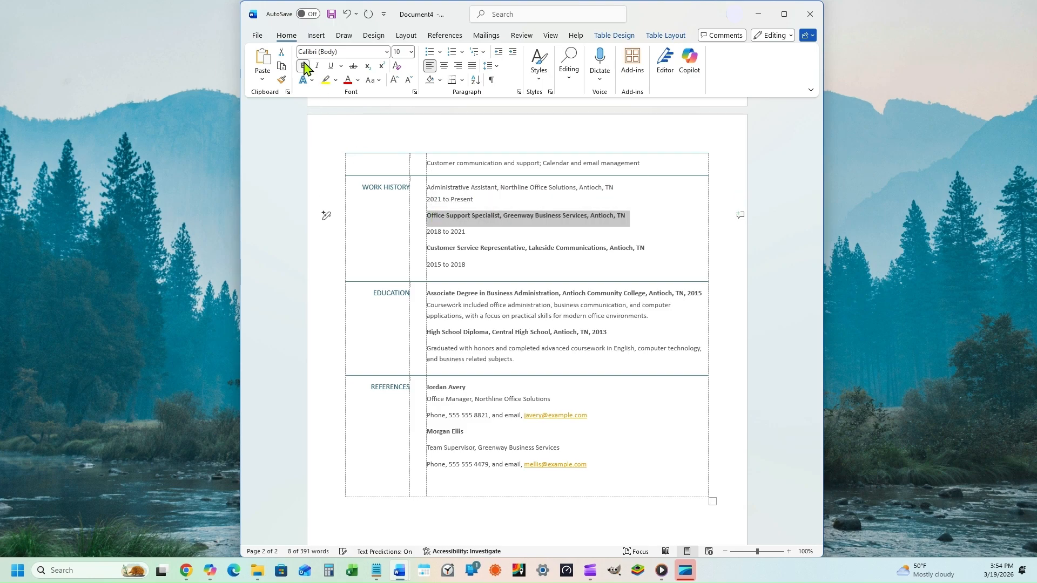
left_click_drag(635, 184, 430, 188)
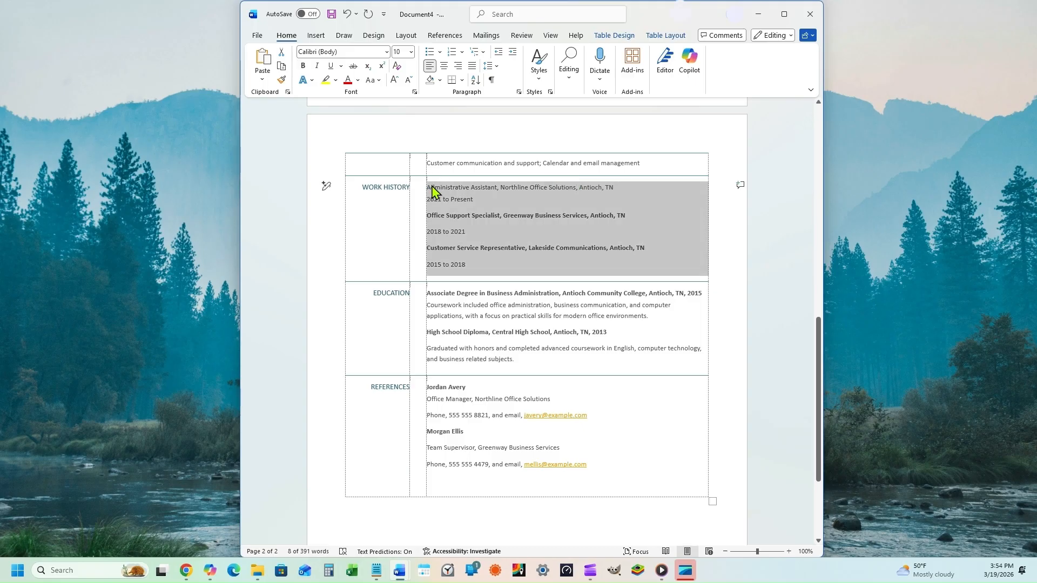
left_click(438, 187)
left_click_drag(621, 186, 456, 187)
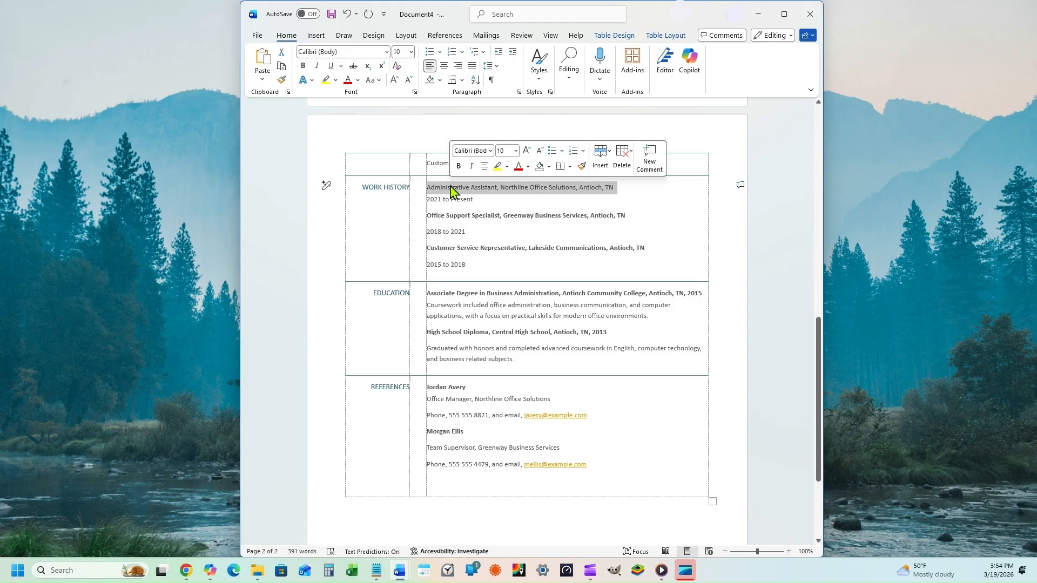
left_click(303, 65)
left_click(258, 35)
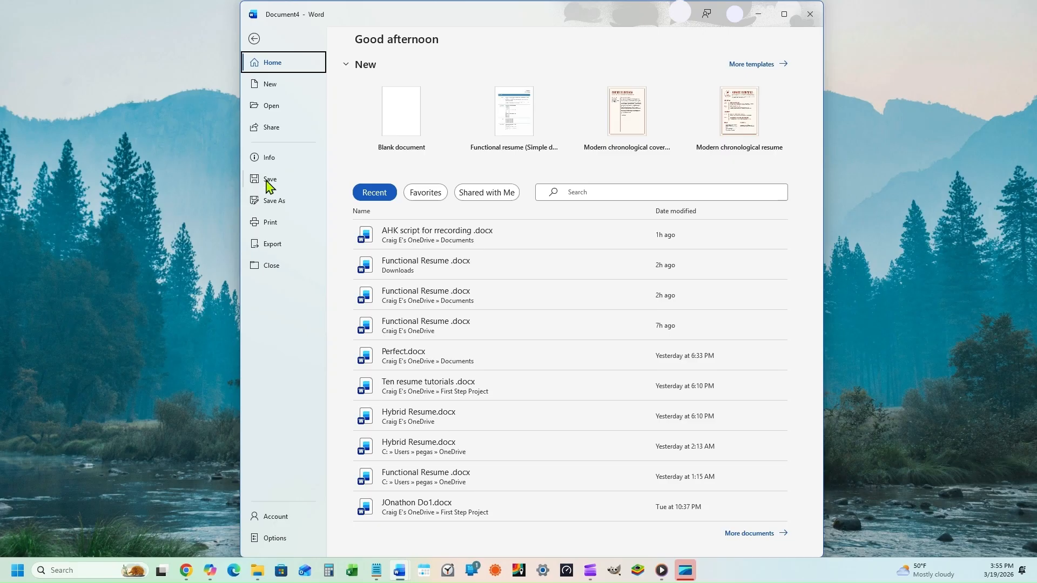
Step: Set the résumé's Save As file type to PDF (*.pdf)
left_click(269, 199)
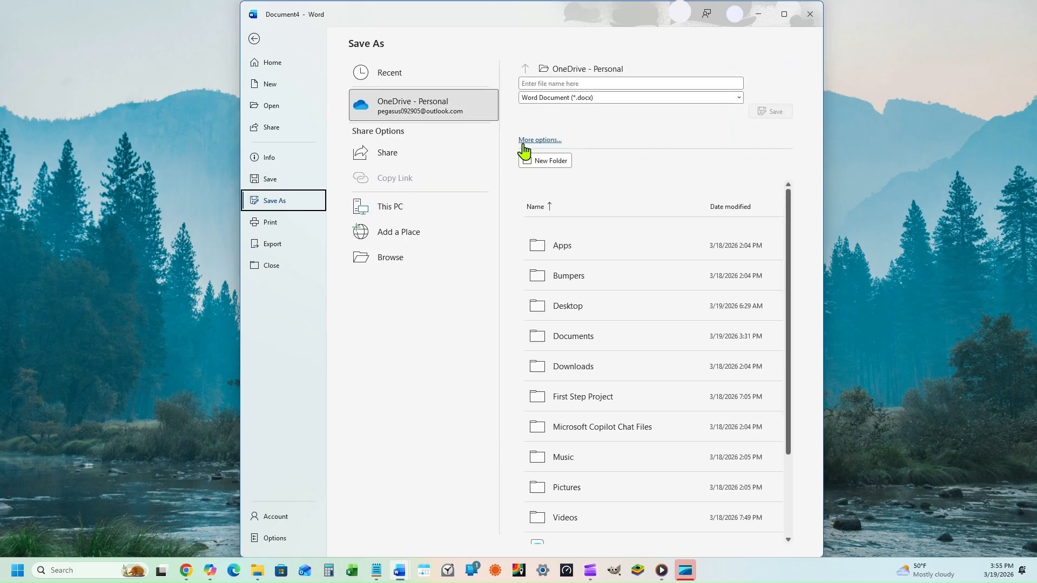
left_click(536, 82)
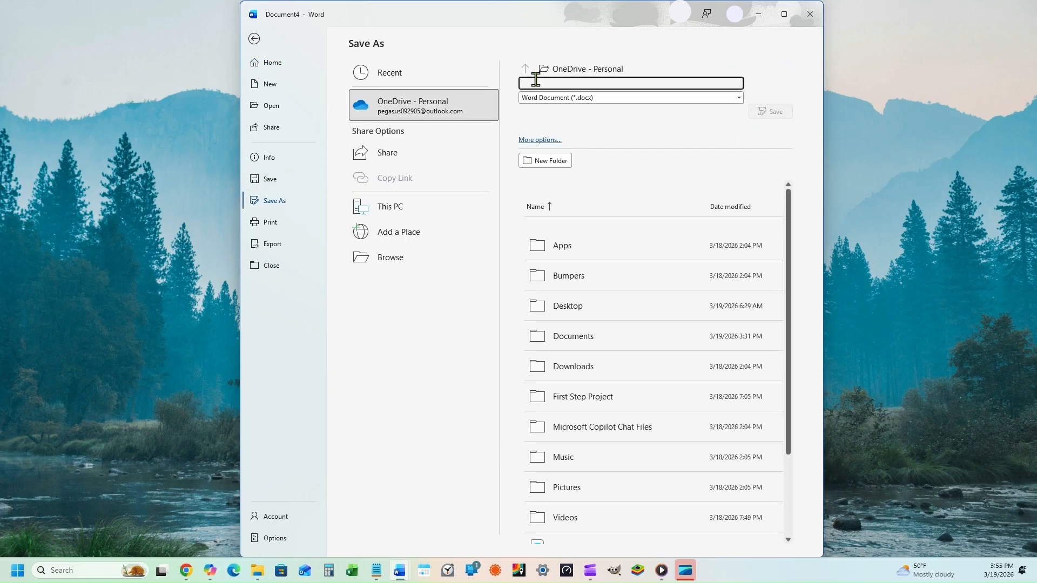
left_click(739, 98)
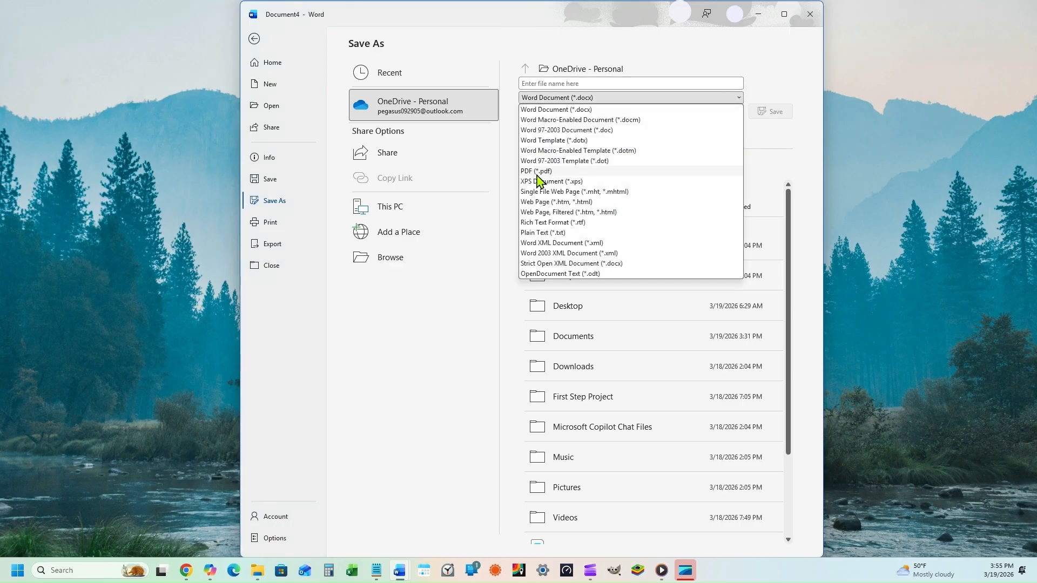
left_click(664, 171)
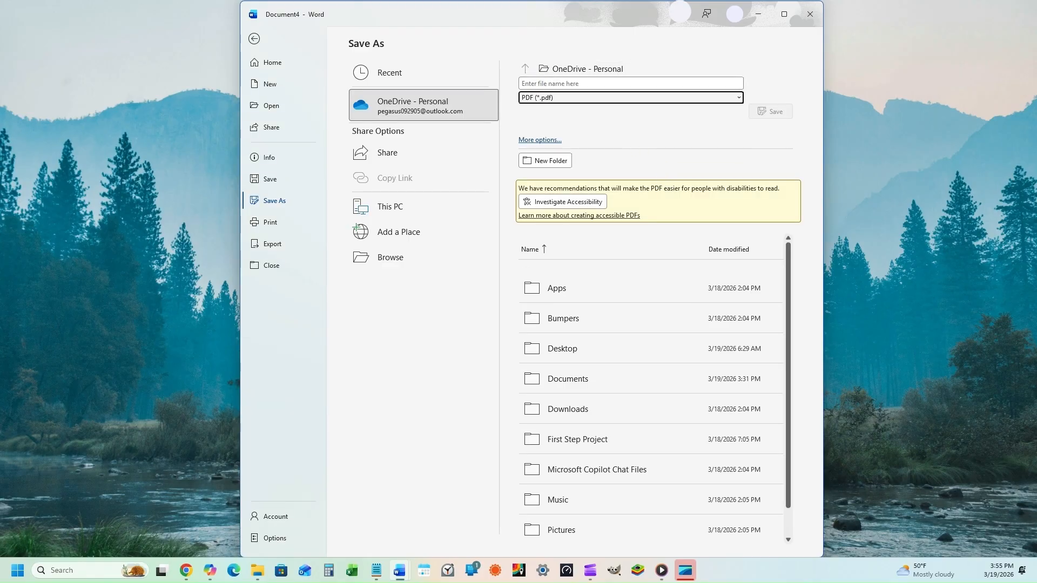
left_click(540, 140)
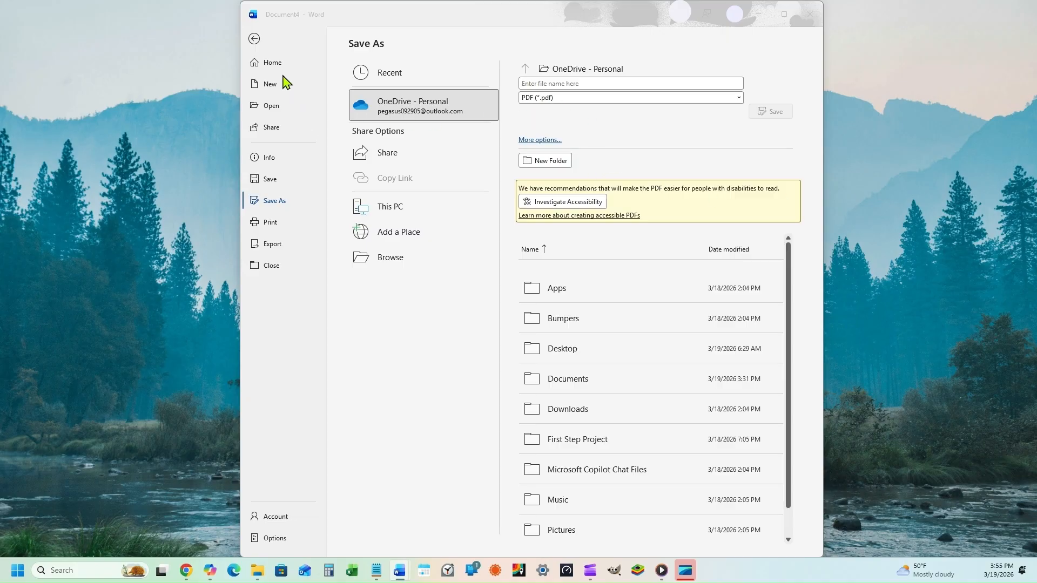
Step: Leave the Save As screen and return to the top of the résumé document
left_click(254, 40)
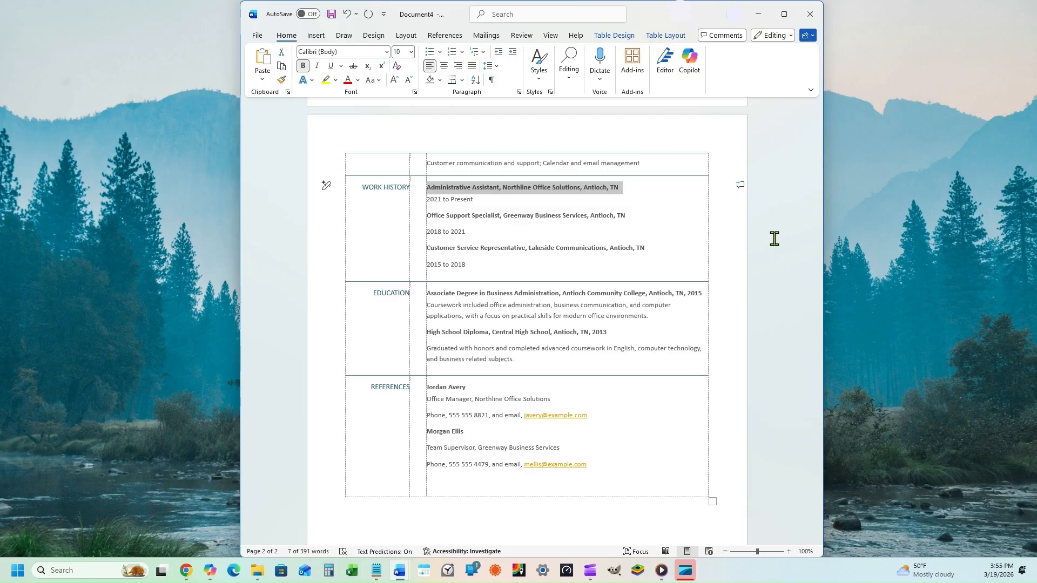
scroll(767, 297, "up", 5)
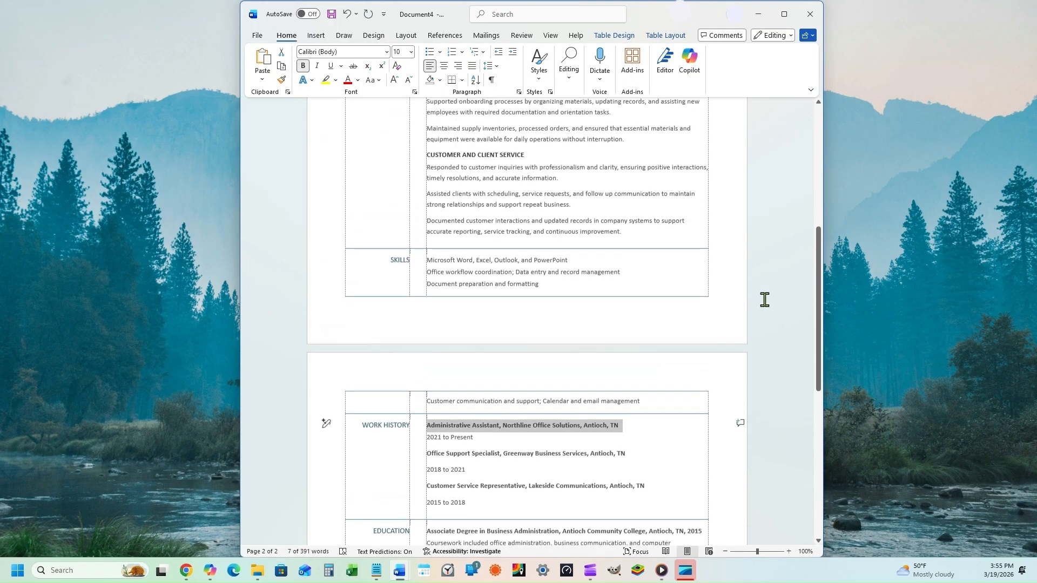
scroll(764, 299, "up", 10)
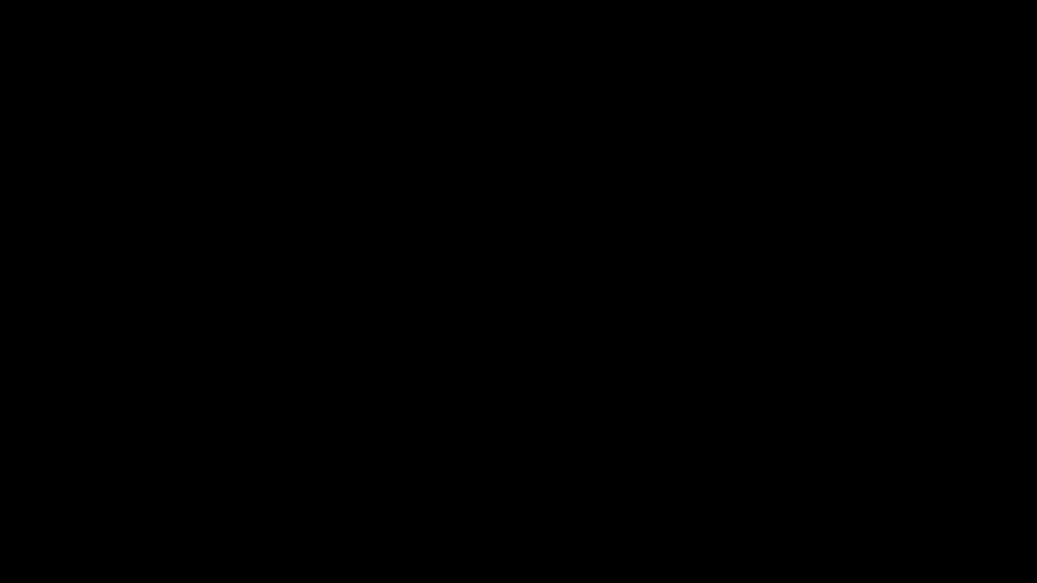